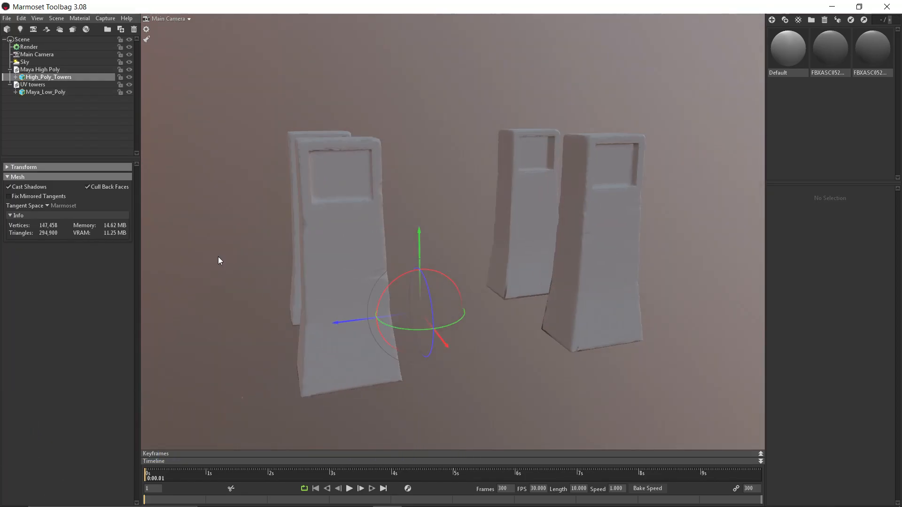
Step: Create a baker and place Maya High Poly under its High group and UV towers under its Low group
click(73, 29)
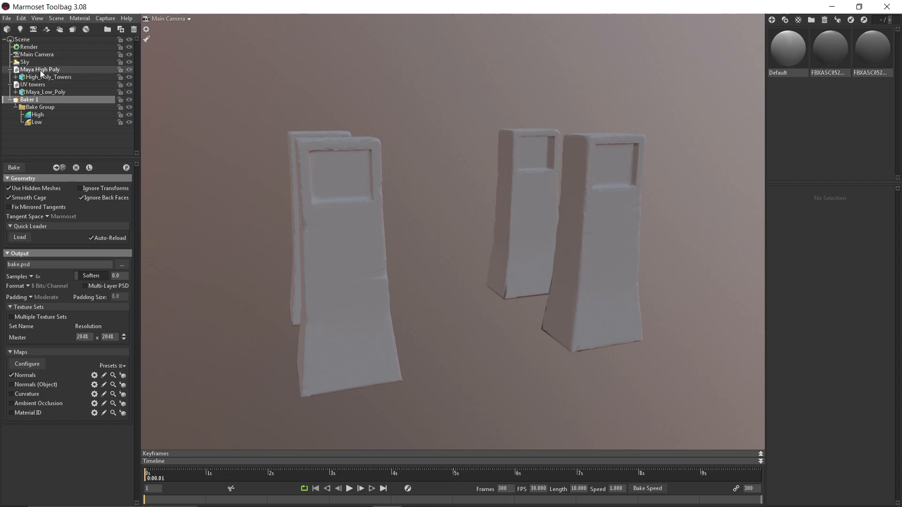
drag(42, 72, 38, 108)
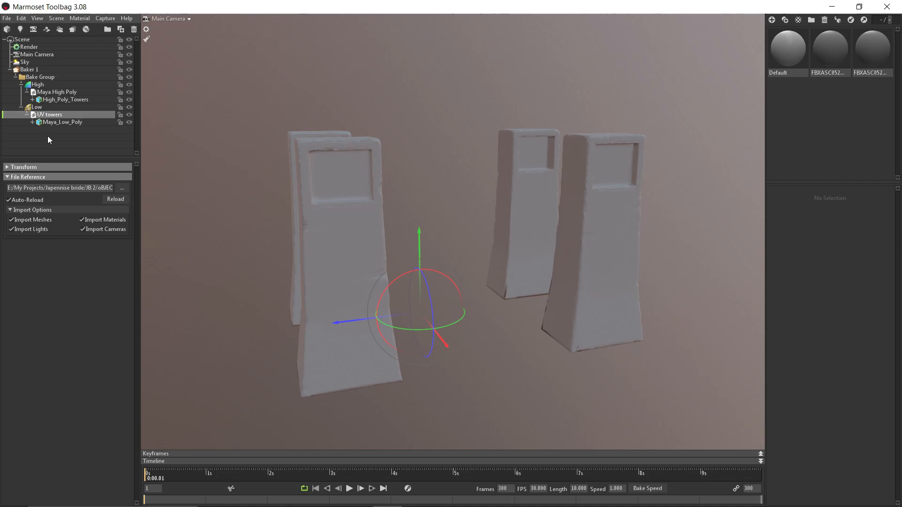
Step: Inspect the baker's bake group and the high-poly model assigned inside it
click(51, 77)
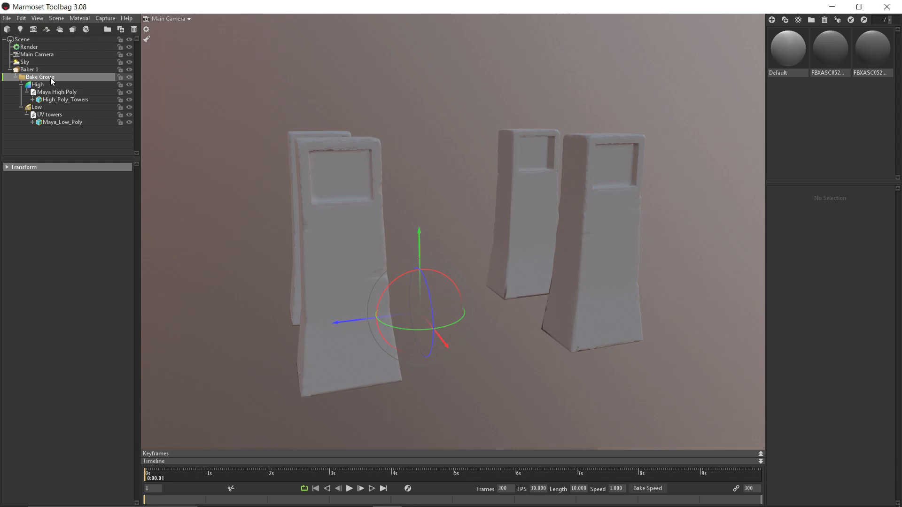
click(50, 78)
click(48, 71)
click(56, 91)
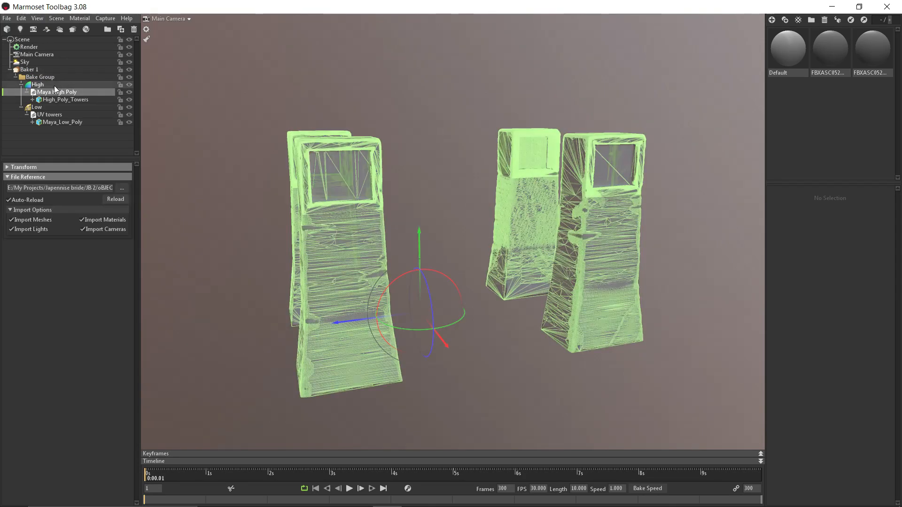
click(48, 78)
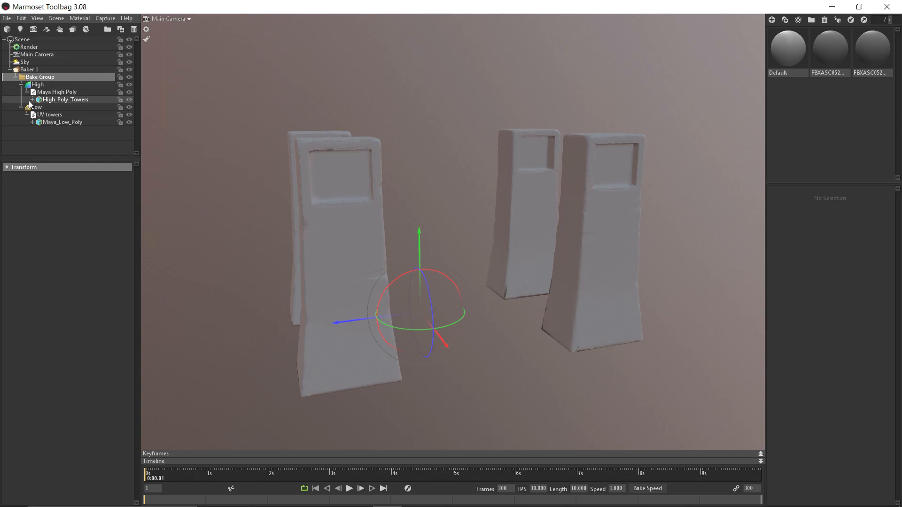
click(28, 69)
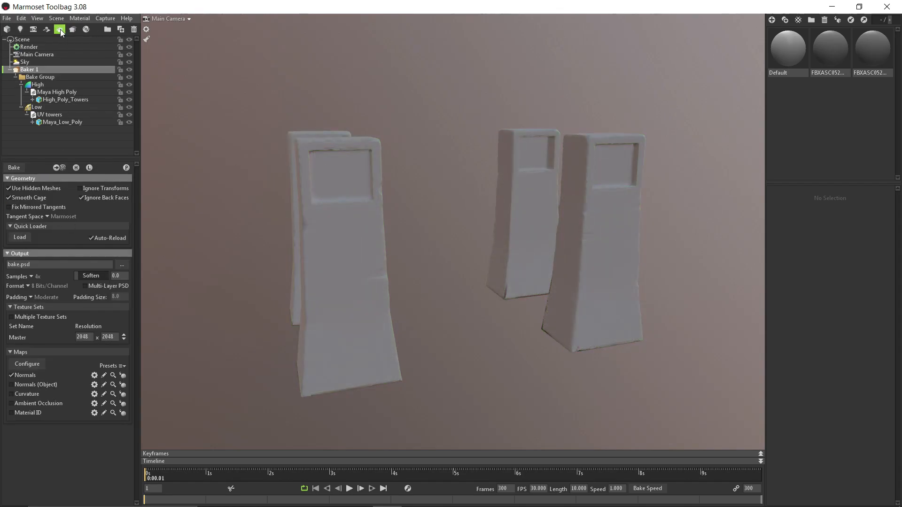
click(39, 77)
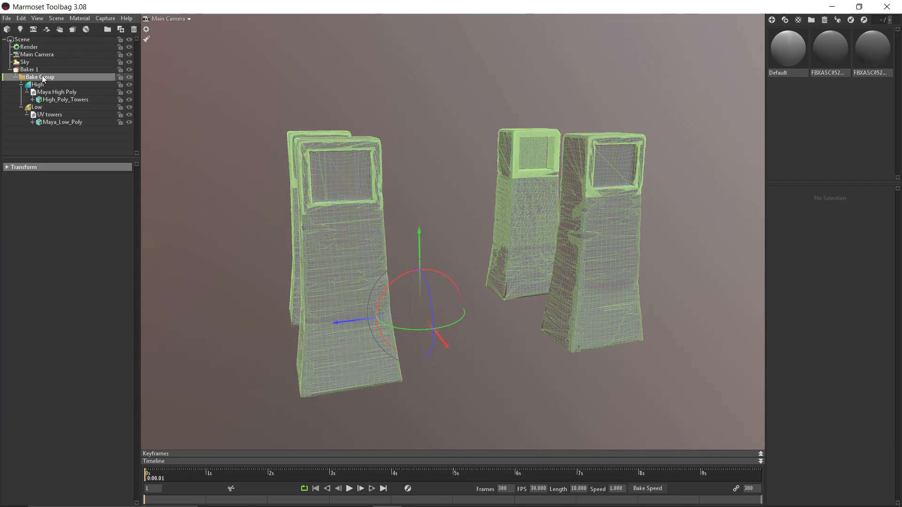
click(52, 92)
Step: Enable Fix Mirrored Tangents for the baker and set its tangent space to Maya
click(29, 70)
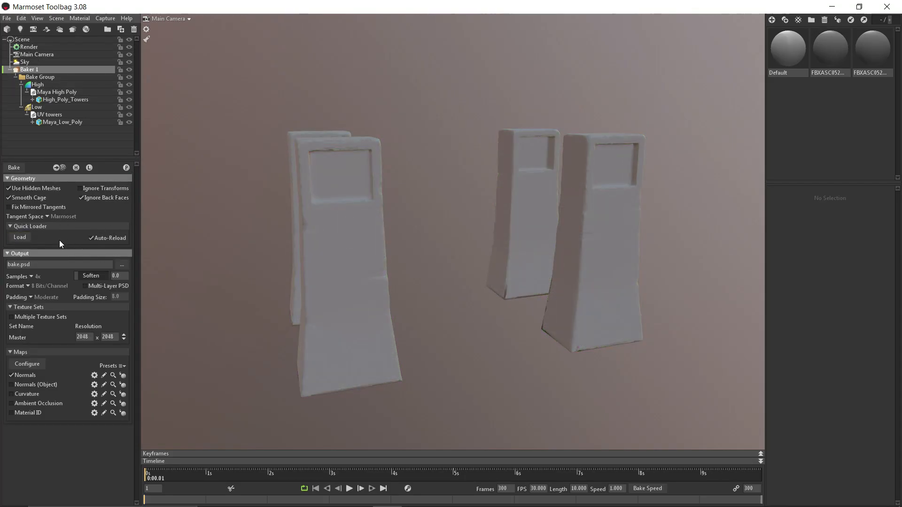
click(58, 207)
click(61, 216)
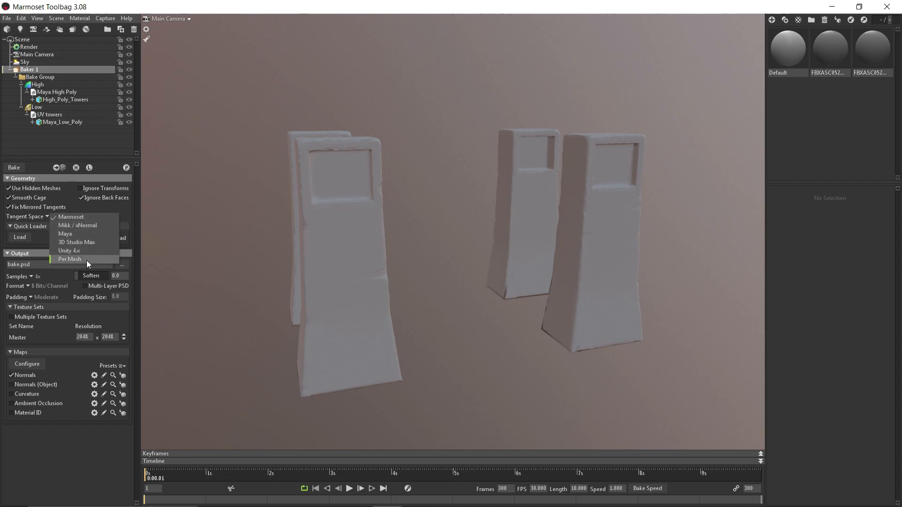
click(83, 234)
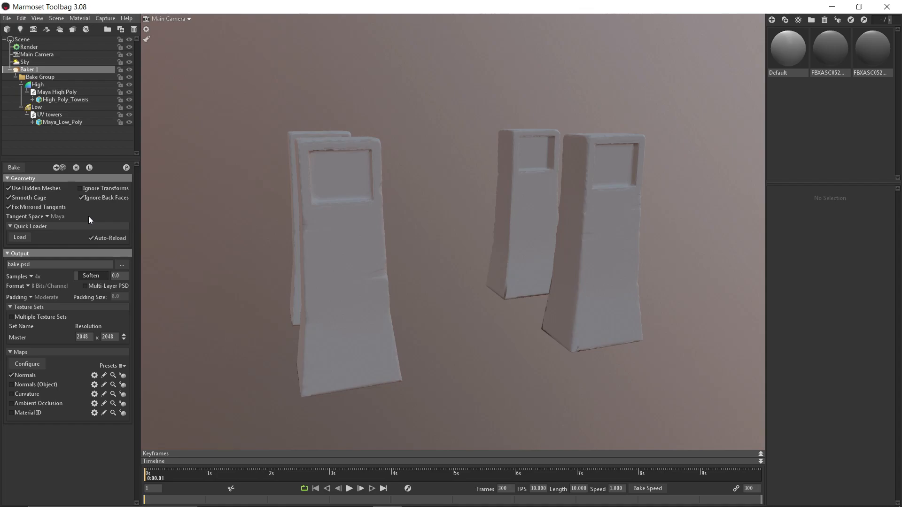
click(51, 216)
click(92, 216)
Step: Set the bake output to a Photoshop file named 4 Tower in the 4 towers project's New Folder
click(123, 265)
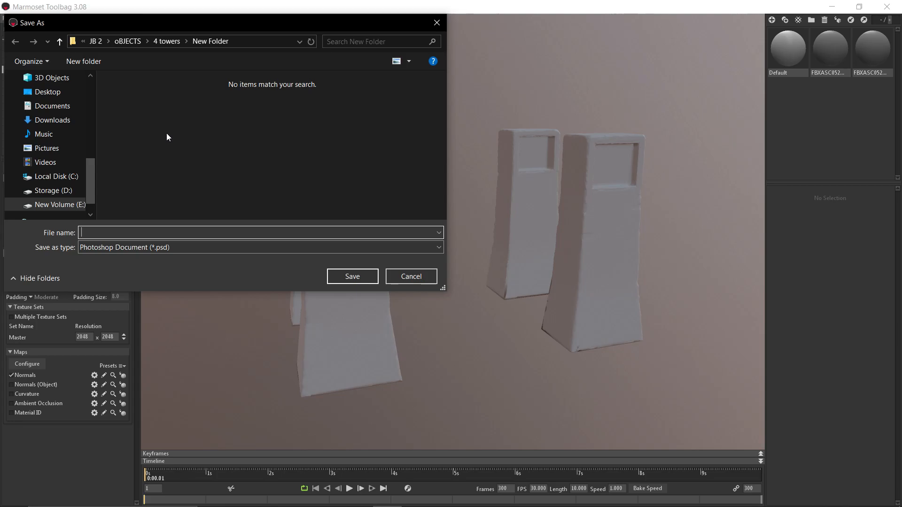
text(4 Towers)
click(343, 276)
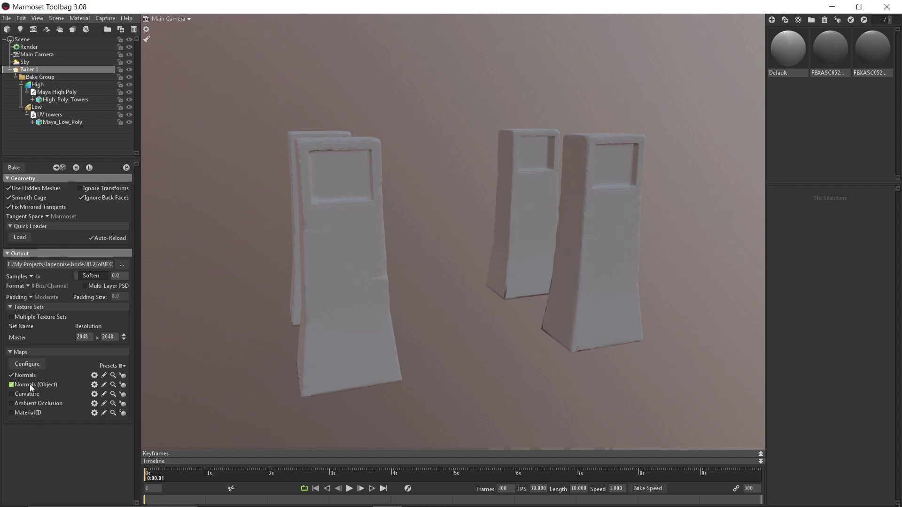
Step: Add Normals (Object), Curvature and Ambient Occlusion to the maps and run the bake
click(26, 396)
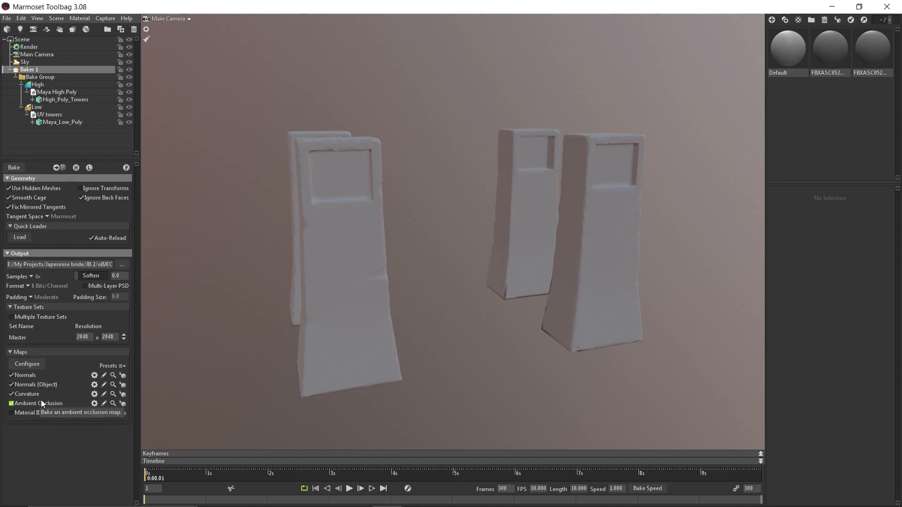
click(41, 400)
click(13, 167)
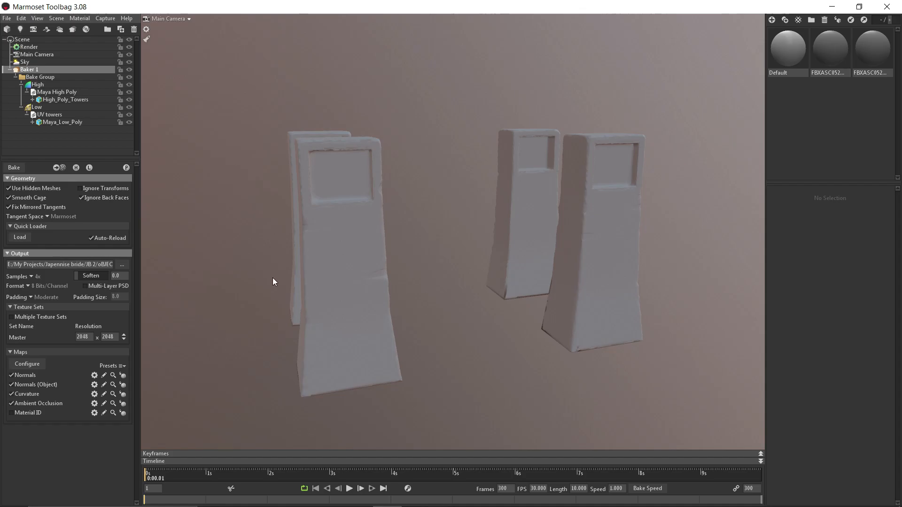
Step: Create a new material and assign it to the low-poly UV towers model
drag(481, 373, 472, 337)
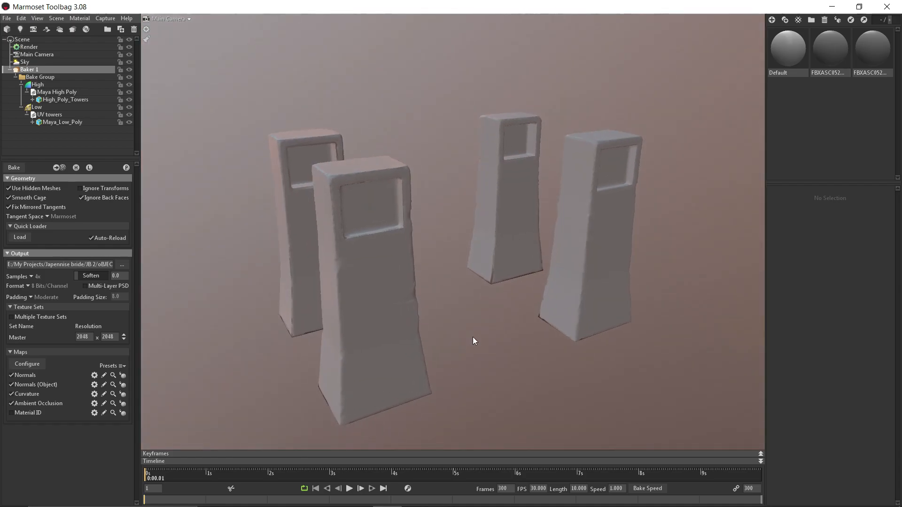
click(59, 122)
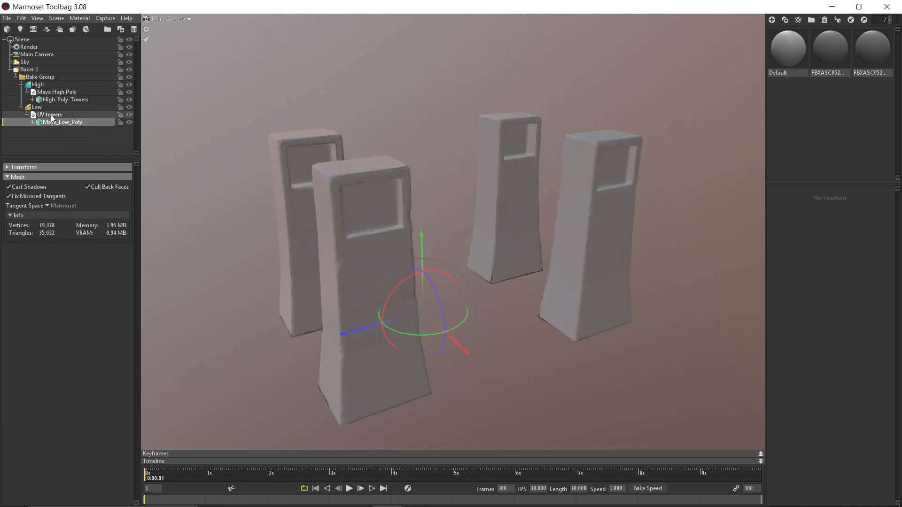
click(52, 116)
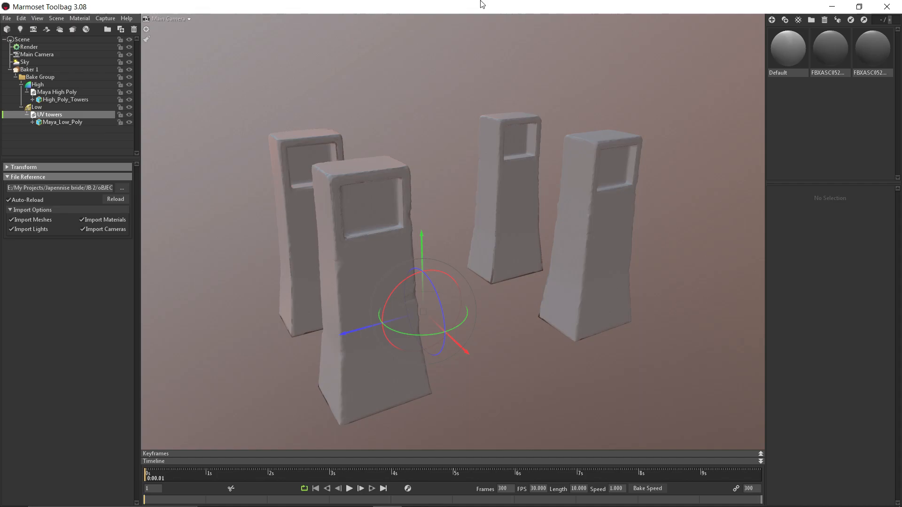
click(772, 20)
drag(787, 100, 48, 115)
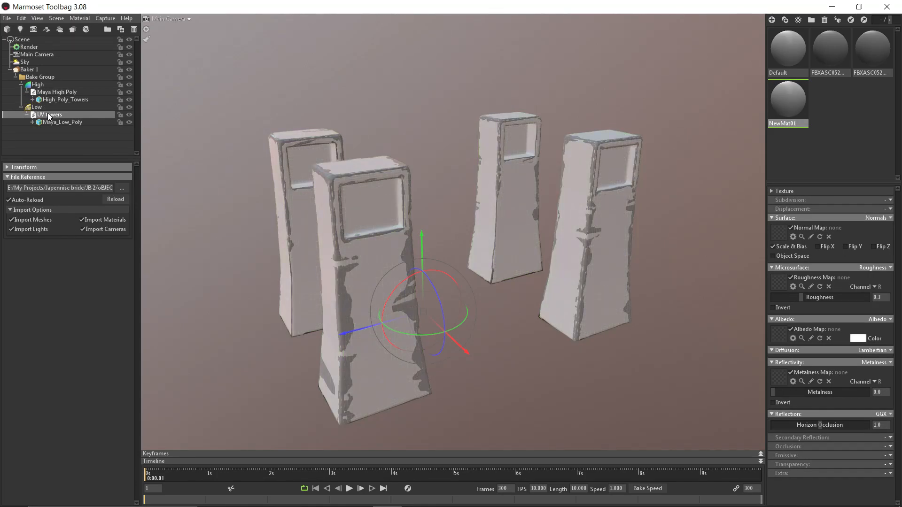
double_click(40, 115)
click(50, 135)
click(51, 115)
drag(790, 104, 806, 160)
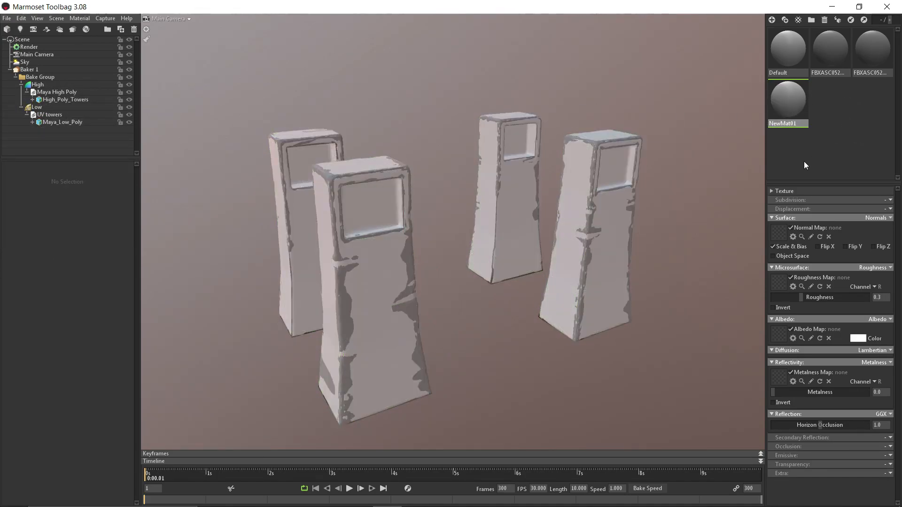
Step: Load 4 Tower_normal.psd as the new material's normal map and 4 Tower_ao.psd as its occlusion map
click(779, 231)
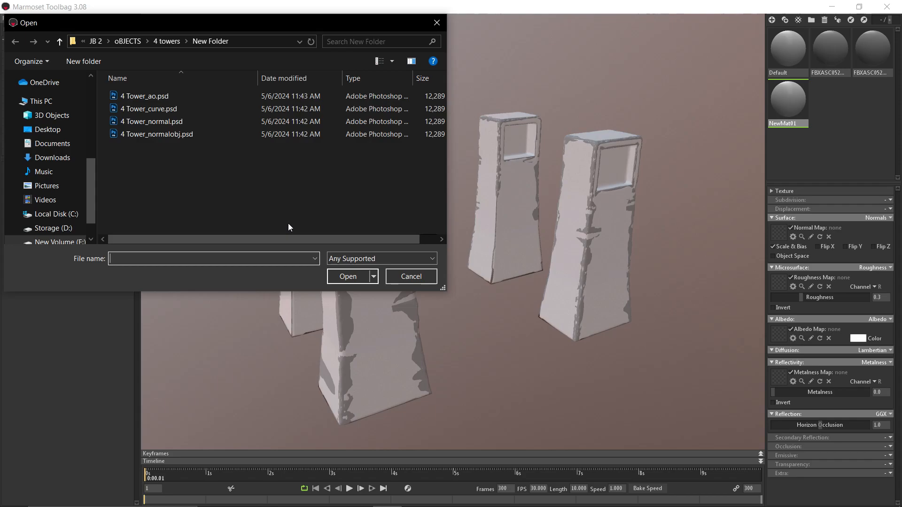
double_click(154, 122)
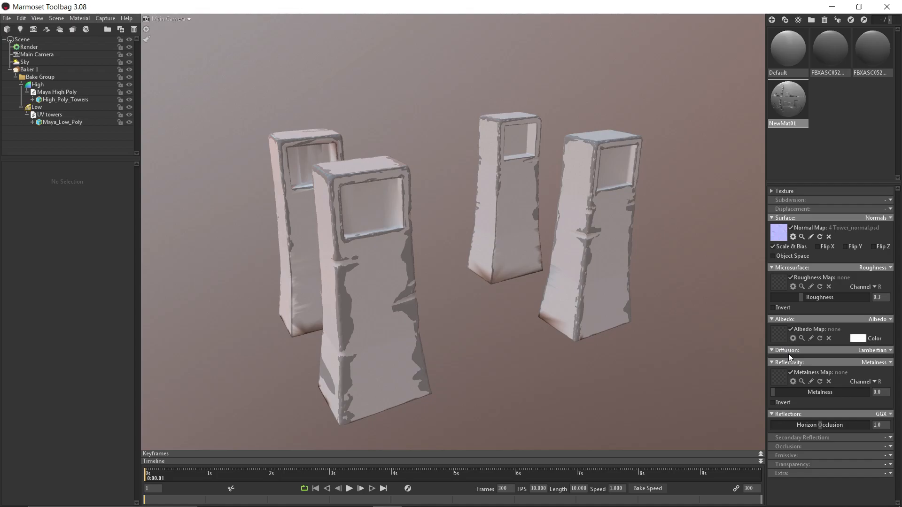
click(889, 446)
click(858, 466)
scroll(859, 466, down, 2)
click(783, 406)
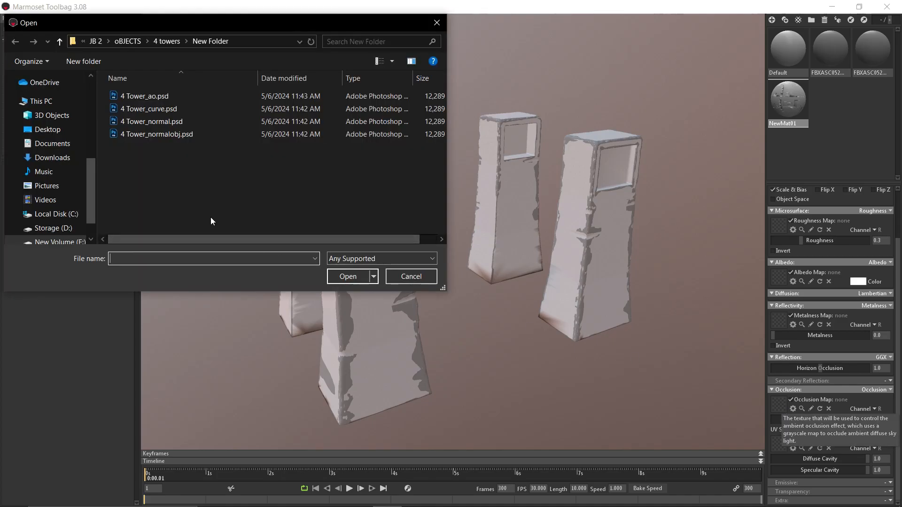
double_click(153, 96)
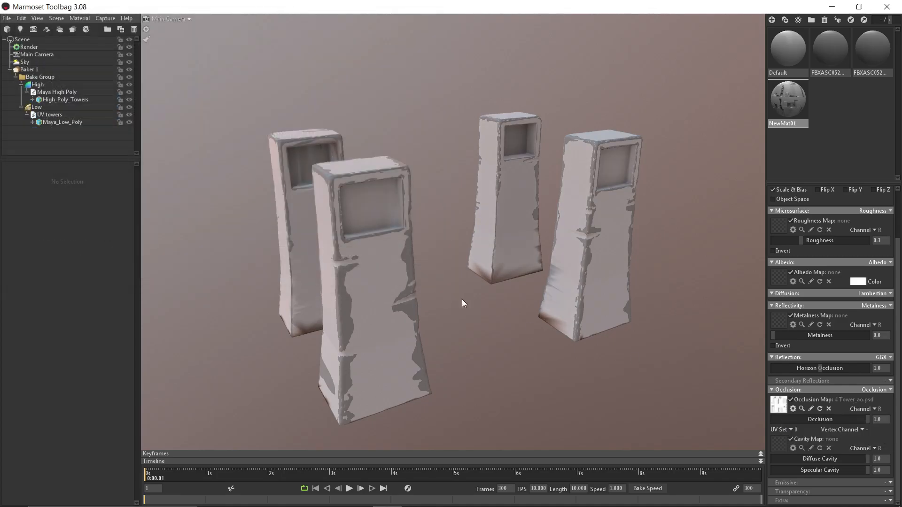
Step: Compare the towers' shading with sRGB Color Space switched on and off for the occlusion map
click(793, 409)
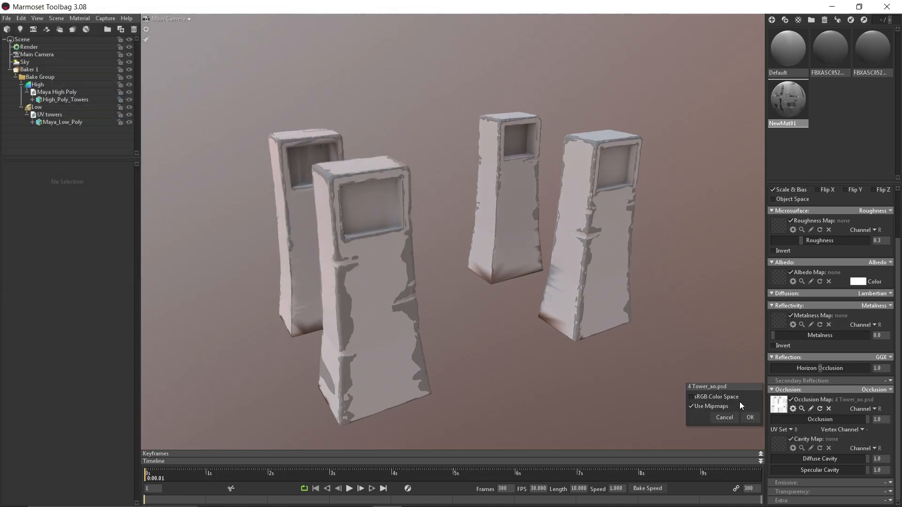
click(705, 398)
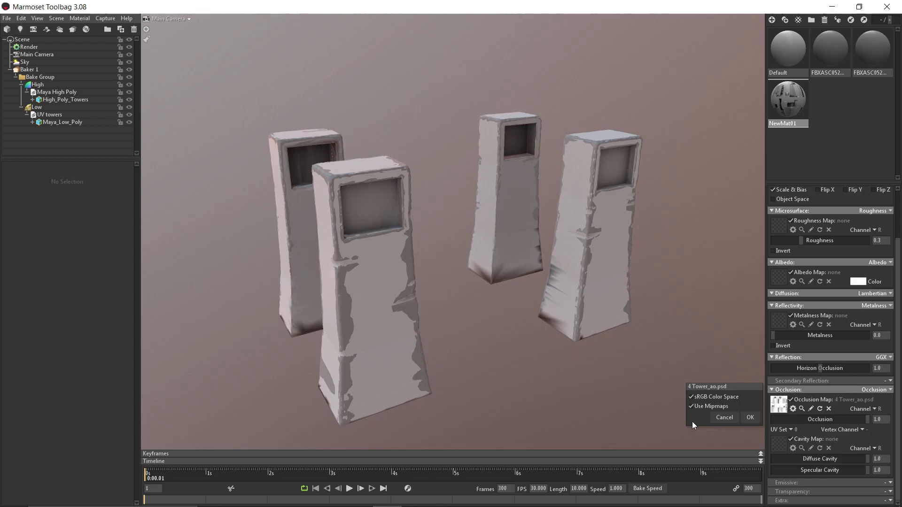
click(691, 397)
click(691, 396)
click(692, 397)
click(692, 397)
click(692, 397)
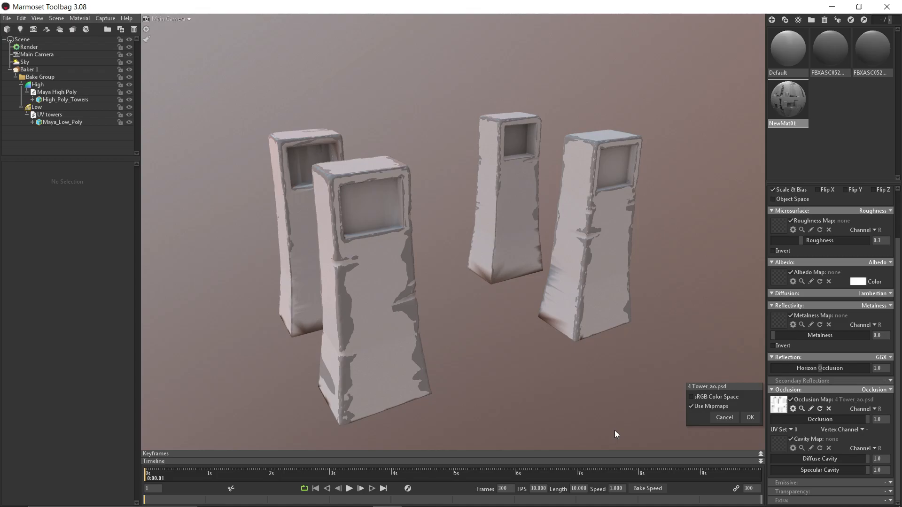
Step: Increase the roughness of the towers' new material
scroll(826, 329, up, 2)
drag(800, 297, 838, 304)
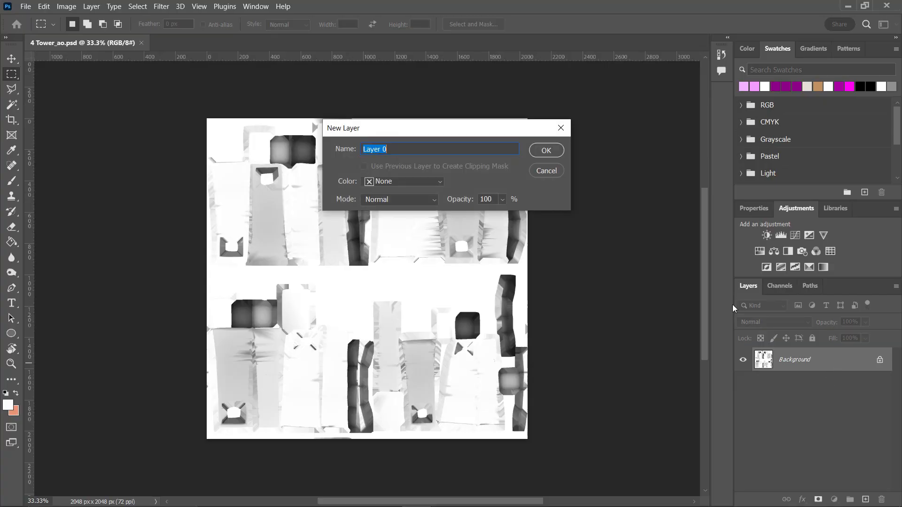
Step: Prepare 4 Tower_ao.psd in Photoshop with an unlocked background, a new layer and a white Soft Round brush
key(Return)
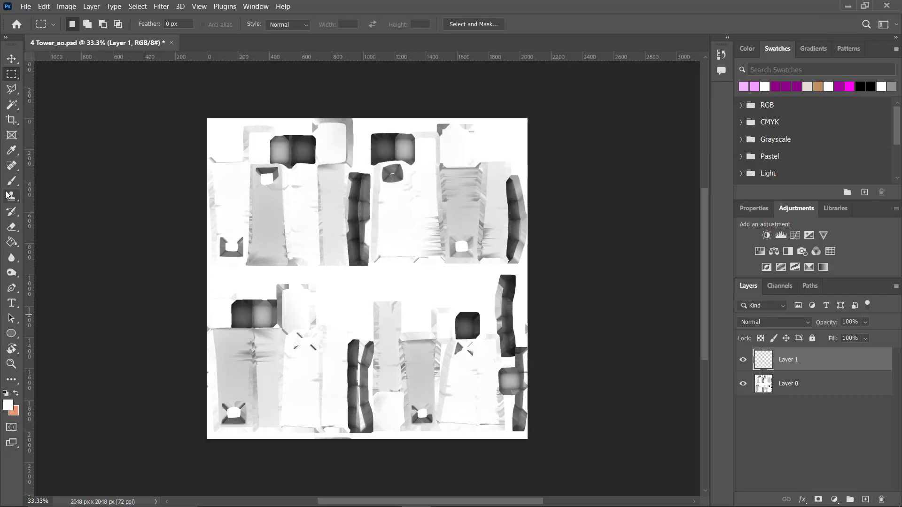
click(8, 404)
click(811, 241)
key(b)
click(85, 24)
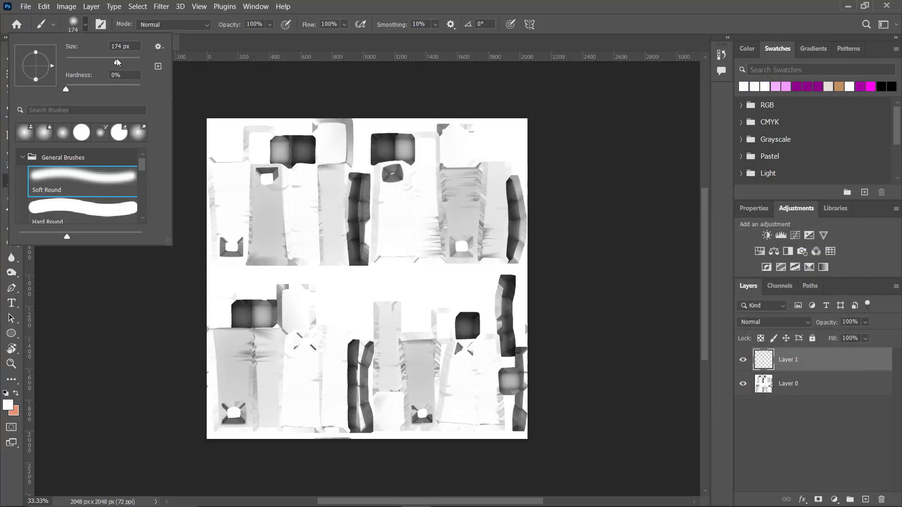
Step: Paint soft white strokes on the new layer over the dark occlusion areas of the UV islands
mouse_move(323, 140)
mouse_down()
mouse_move(303, 145)
mouse_move(308, 155)
mouse_move(295, 149)
mouse_move(403, 142)
mouse_move(390, 150)
mouse_up()
mouse_move(358, 179)
mouse_down()
mouse_move(362, 257)
mouse_move(362, 218)
mouse_move(364, 230)
mouse_up()
mouse_move(244, 306)
mouse_down()
mouse_move(252, 317)
mouse_move(271, 312)
mouse_move(261, 306)
mouse_up()
drag(395, 169, 387, 176)
drag(470, 316, 472, 331)
mouse_move(345, 347)
mouse_down()
mouse_move(354, 425)
mouse_move(367, 380)
mouse_move(367, 425)
mouse_up()
drag(505, 281, 511, 351)
drag(513, 184, 519, 207)
drag(509, 352, 518, 424)
drag(413, 410, 430, 419)
drag(280, 142, 284, 160)
drag(223, 418, 237, 422)
Step: Adjust the painted layer's opacity and save the occlusion map file
key(v)
mouse_move(865, 322)
mouse_down()
mouse_move(831, 335)
mouse_move(868, 346)
mouse_up()
click(635, 298)
key(ctrl+s)
click(590, 140)
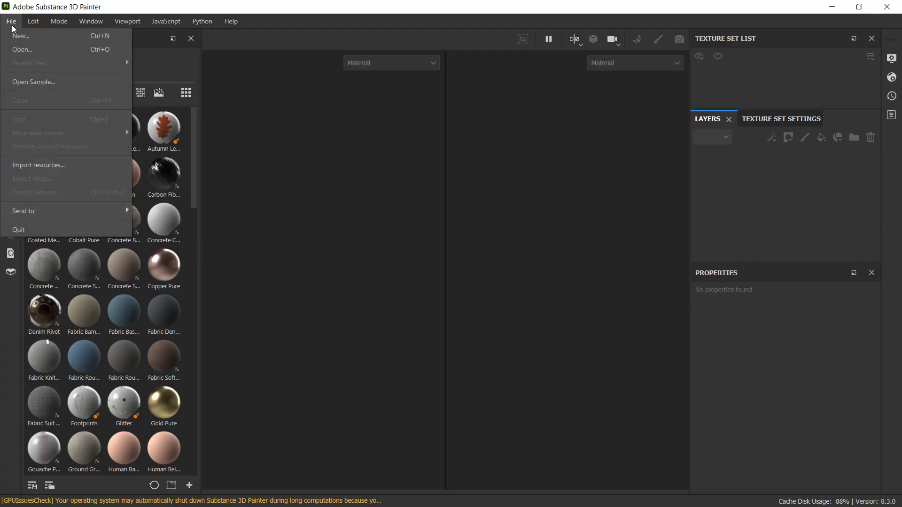
Step: Switch to Substance 3D Painter and create a new project from UV towers.obj in the 4 towers project's New Folder
click(19, 34)
click(597, 123)
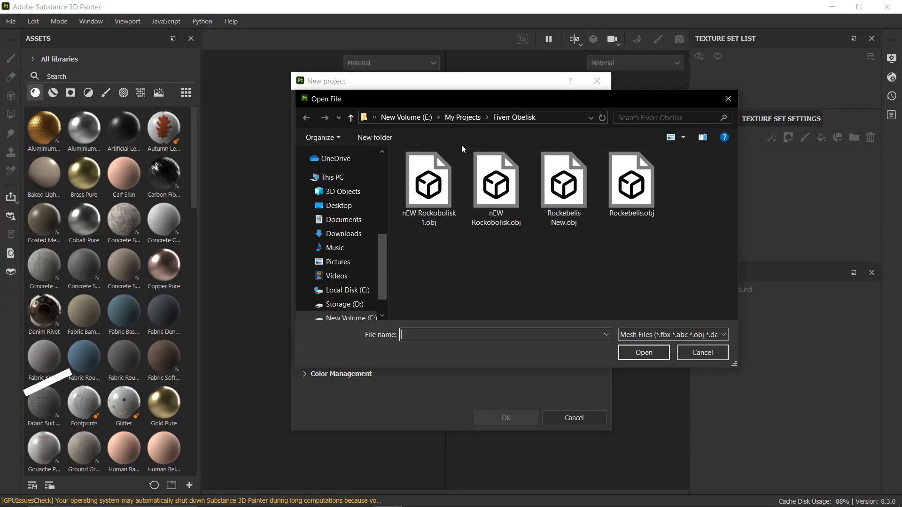
click(463, 118)
scroll(450, 208, down, 9)
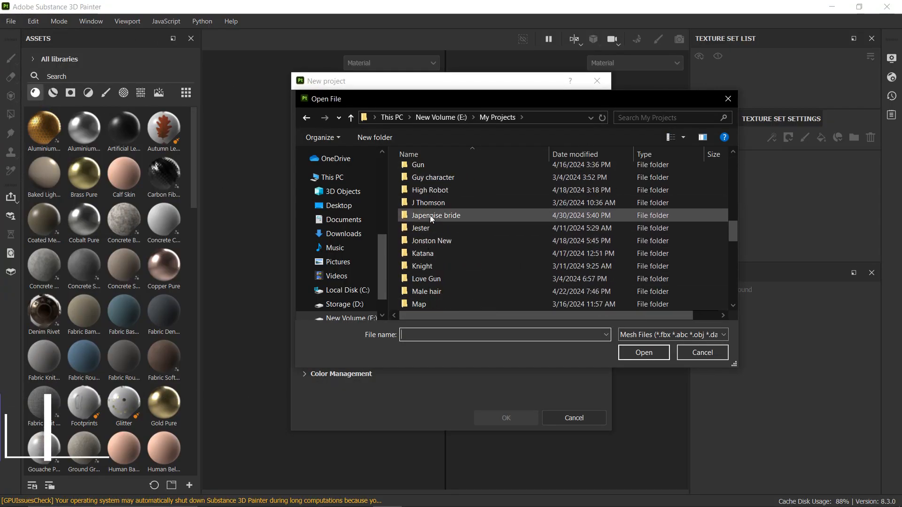
double_click(430, 216)
double_click(449, 175)
double_click(450, 174)
double_click(444, 206)
double_click(443, 207)
double_click(427, 187)
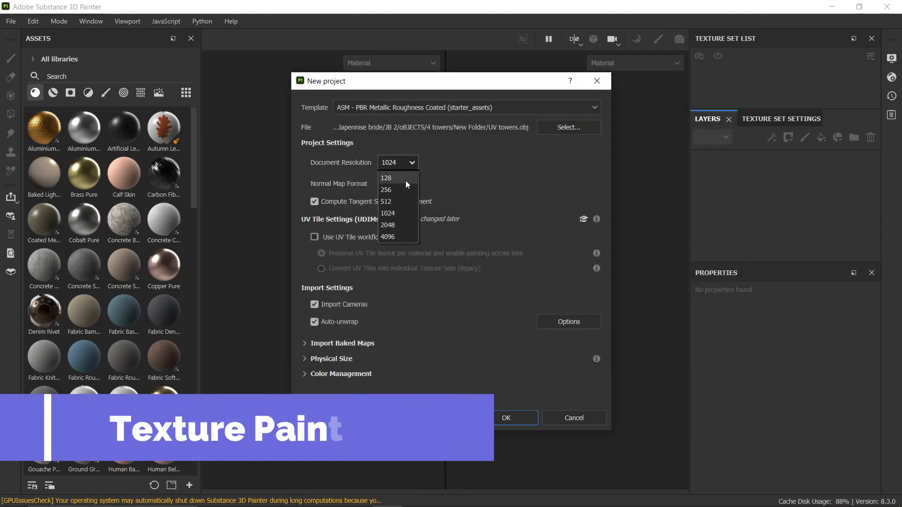
key(Return)
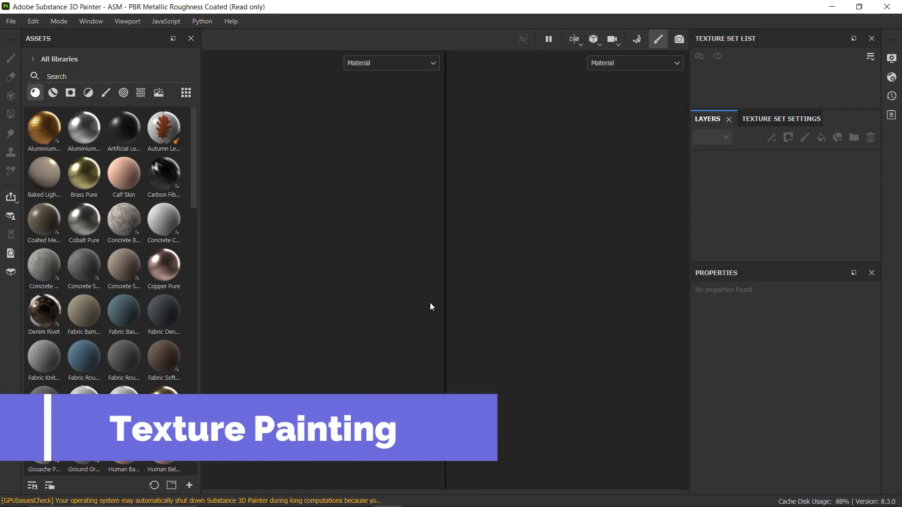
Step: Open mesh map baking for the towers texture set, set the output size to 2048 and exclude the ID map
drag(445, 291, 584, 304)
alt+drag(399, 324, 450, 379)
click(781, 119)
scroll(815, 188, down, 10)
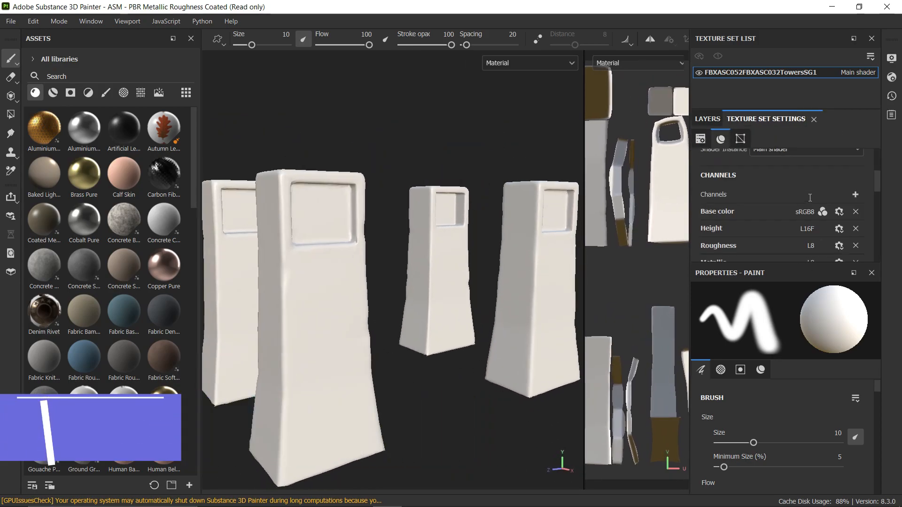
click(807, 199)
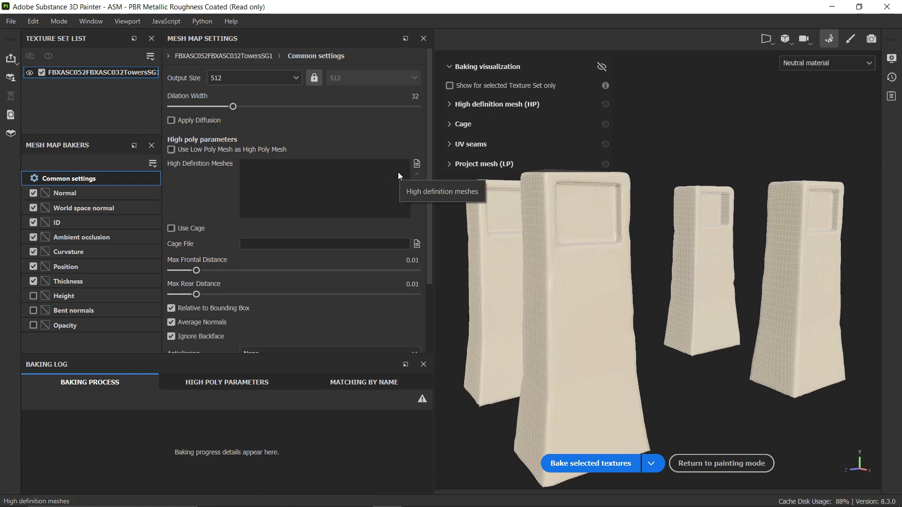
click(260, 79)
click(244, 163)
click(33, 222)
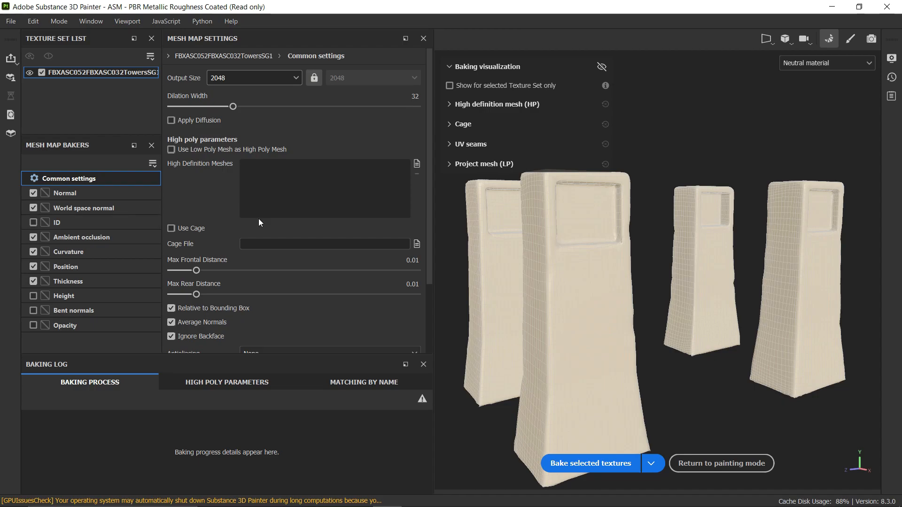
Step: Load the high-poly tower mesh from the 4 towers project folder as the high definition mesh and enable Apply Diffusion
click(417, 163)
double_click(148, 96)
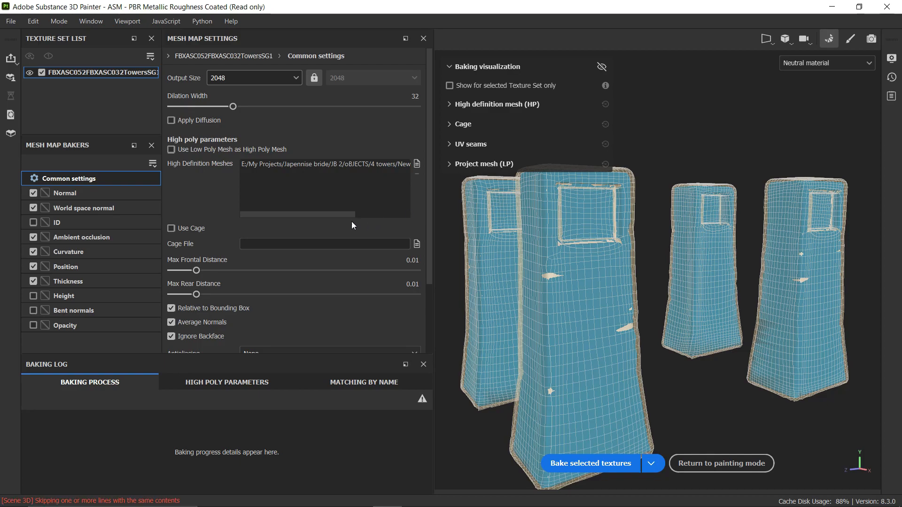
click(193, 122)
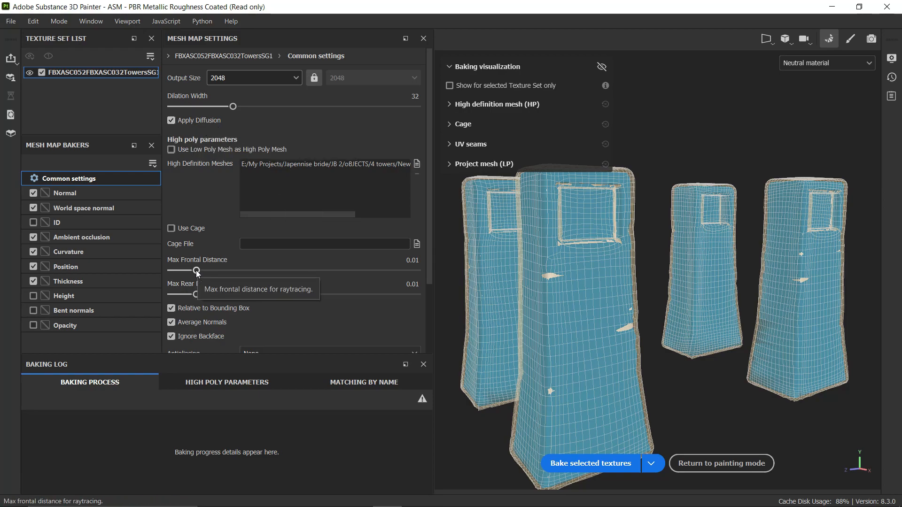
Step: Set the antialiasing of the common bake settings to Supersampling 4x
drag(197, 271, 208, 272)
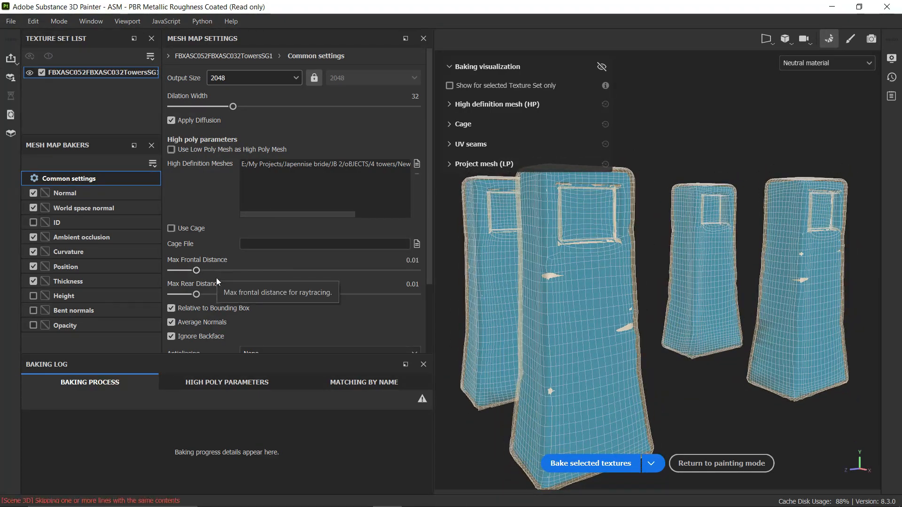
scroll(216, 278, down, 3)
click(282, 267)
click(278, 294)
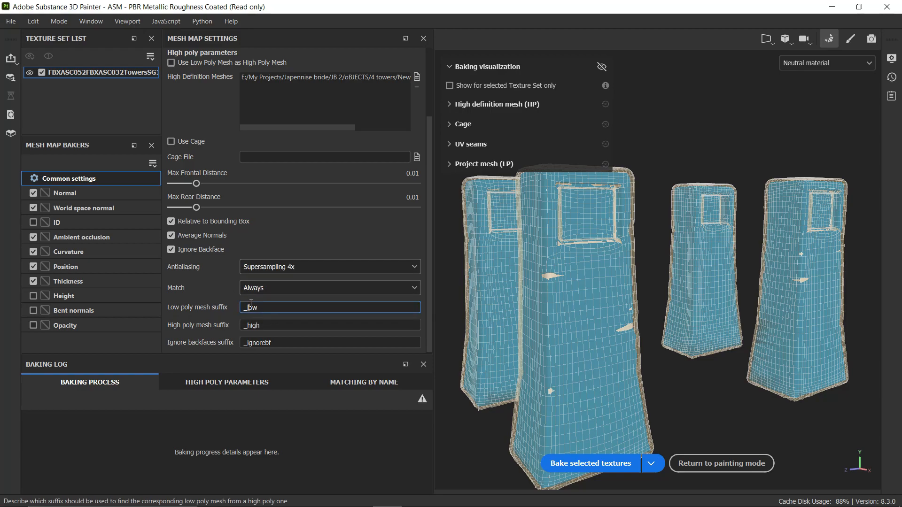
Step: Raise the ambient occlusion secondary rays to 256 and bake the selected mesh maps
click(95, 240)
drag(236, 91, 423, 89)
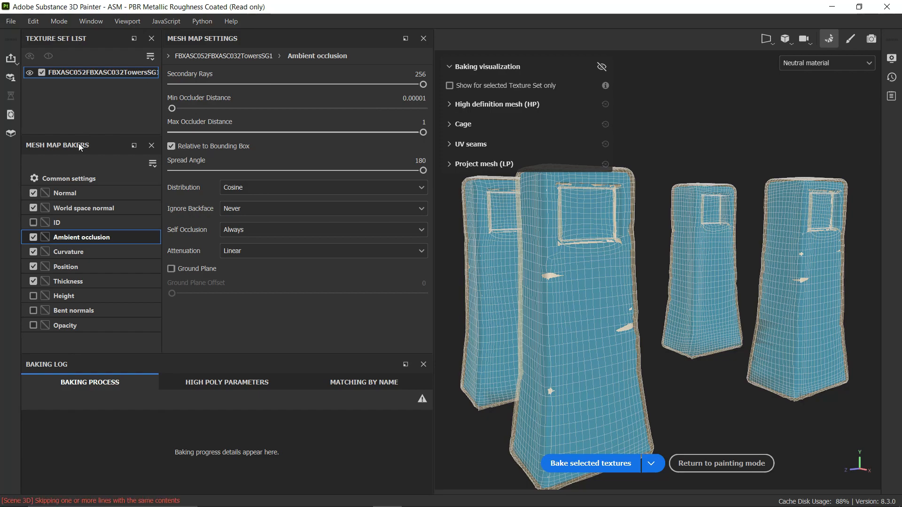
click(69, 179)
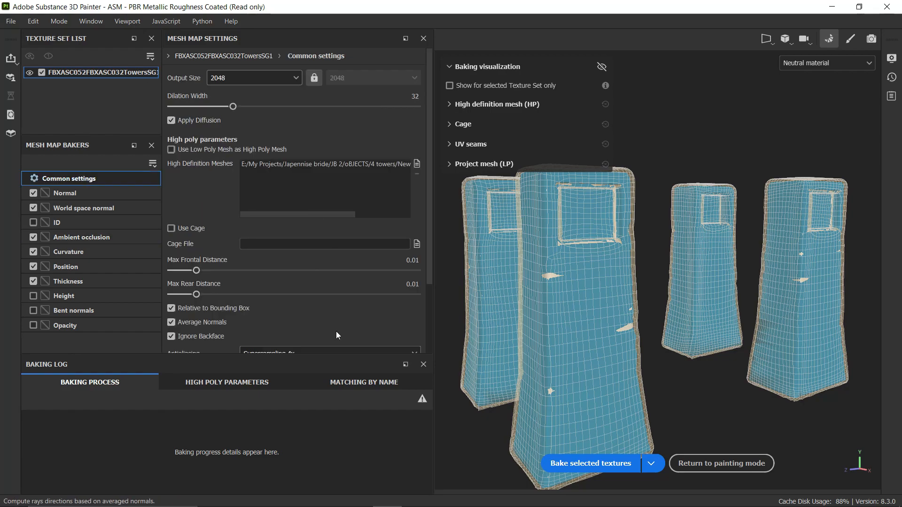
click(599, 464)
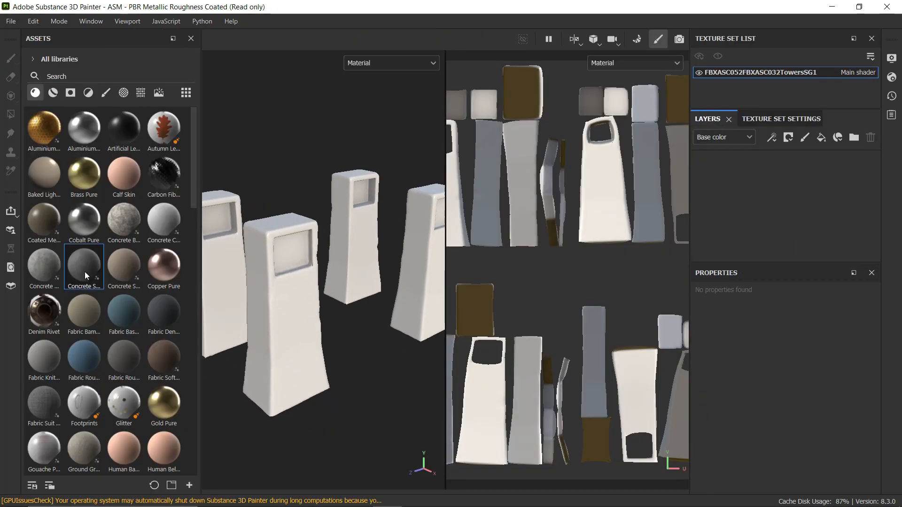
Step: Apply the Concrete Simple material to the towers as a fill layer and set its projection to Tri-planar projection
scroll(399, 368, up, 4)
alt+middle_drag(398, 368, 436, 357)
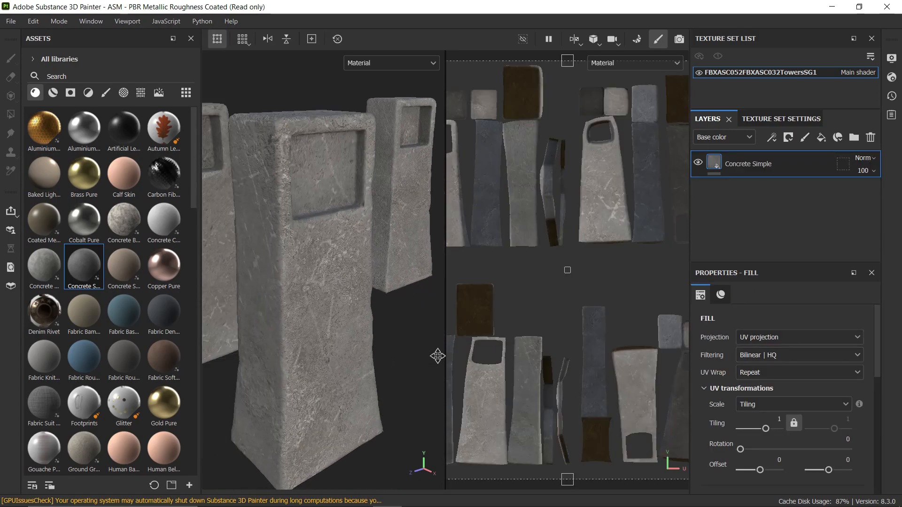
click(785, 338)
click(782, 376)
scroll(300, 309, down, 3)
scroll(773, 334, down, 2)
scroll(773, 333, up, 2)
scroll(423, 263, down, 1)
drag(445, 244, 644, 256)
alt+drag(556, 264, 460, 307)
scroll(460, 307, up, 3)
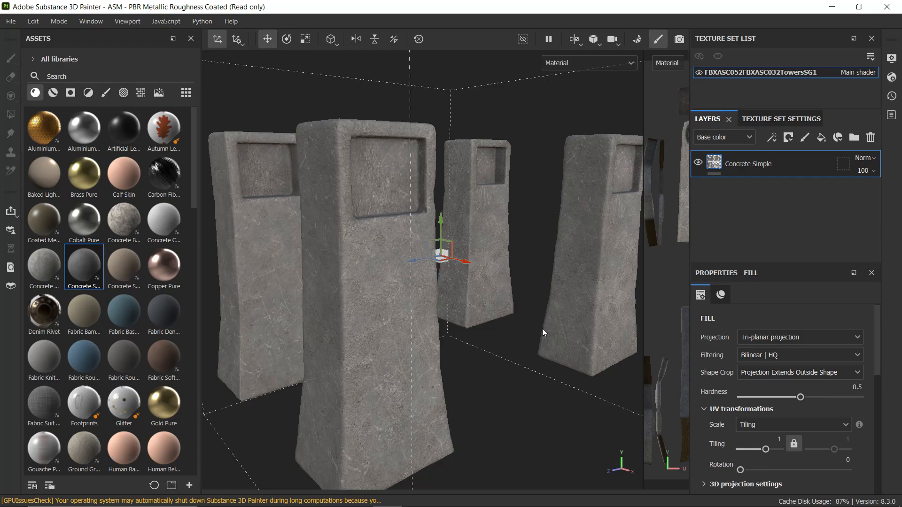
Step: Set the Concrete Simple layer's tiling to 2 and change its Concrete Color to a warm brownish grey
scroll(757, 389, down, 2)
click(780, 370)
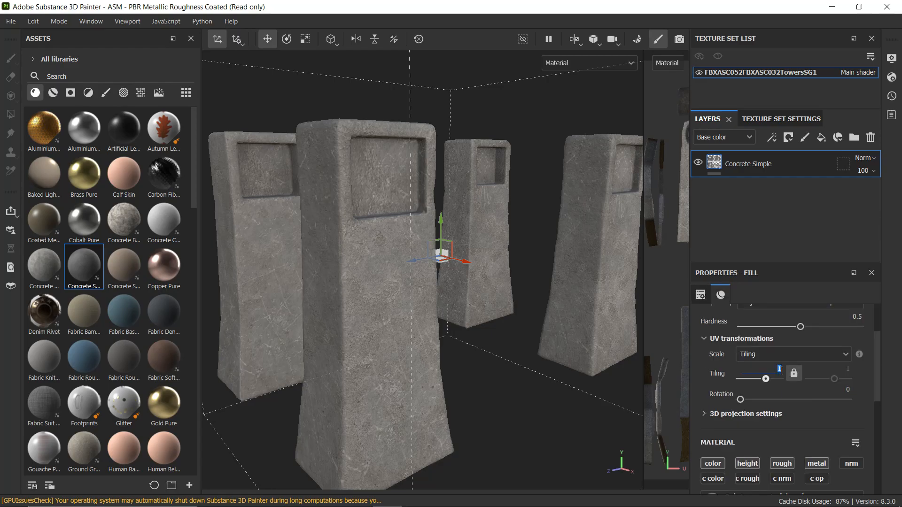
text(2)
key(Return)
scroll(538, 359, down, 2)
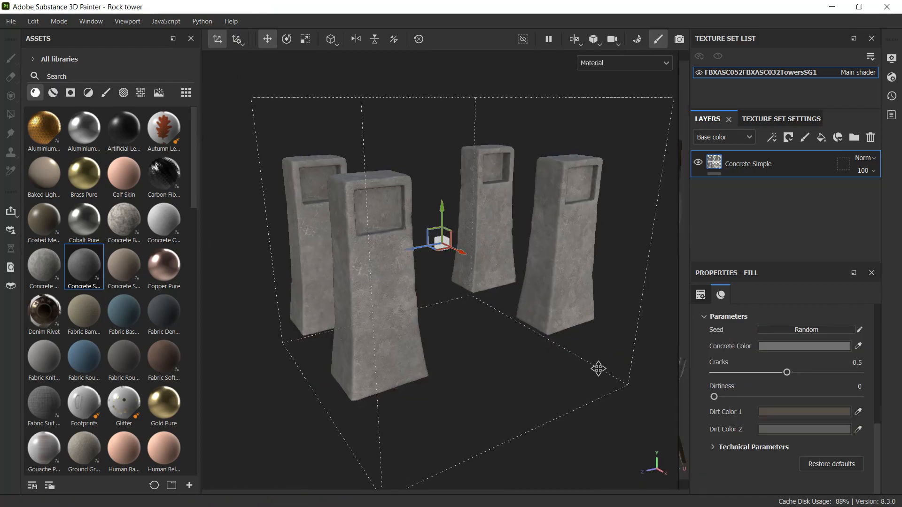
click(812, 346)
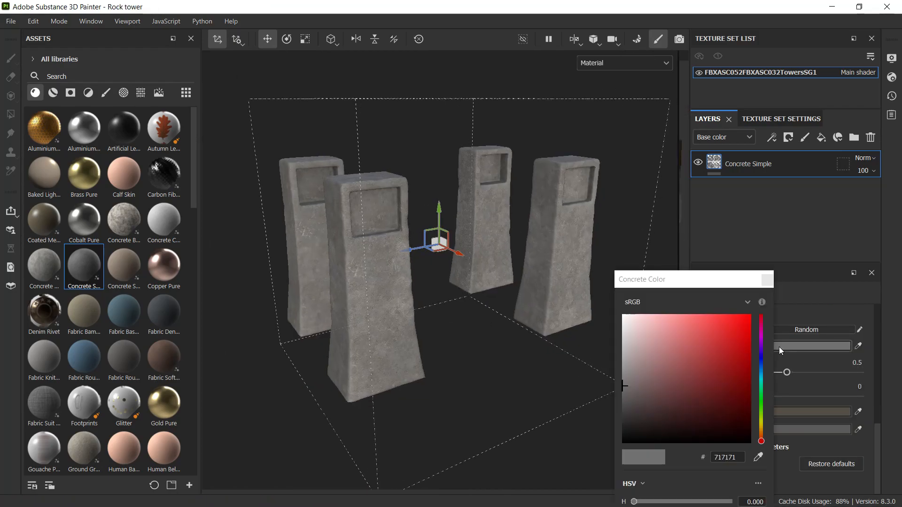
click(767, 281)
Step: Add a second Concrete Simple layer above the first and give it a black mask
drag(83, 268, 742, 152)
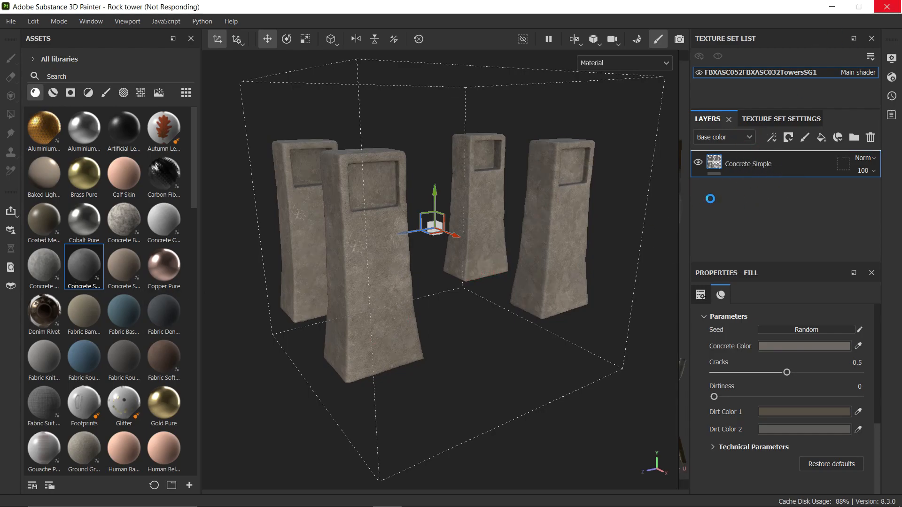
right_click(752, 164)
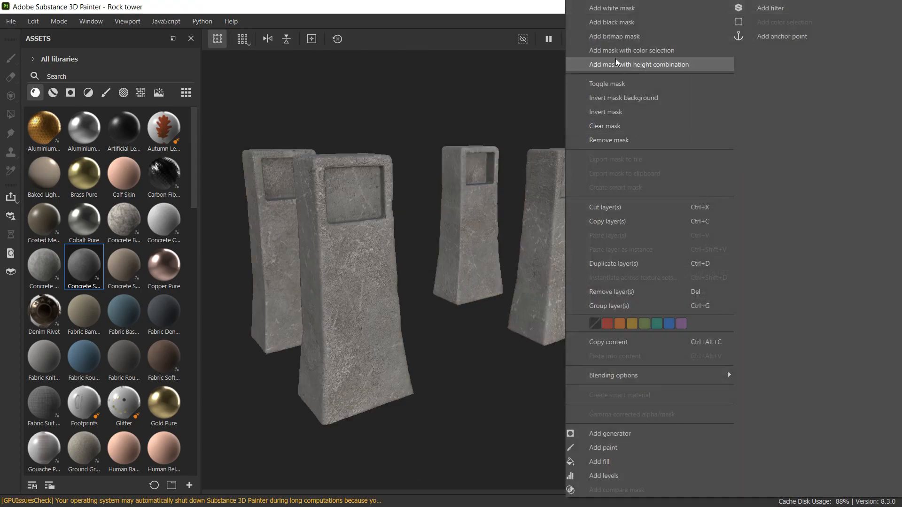
click(625, 23)
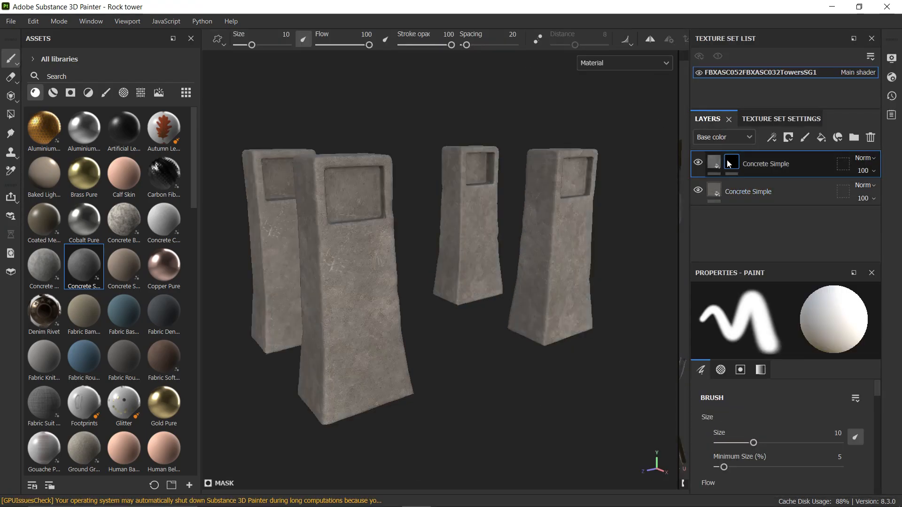
mouse_move(737, 164)
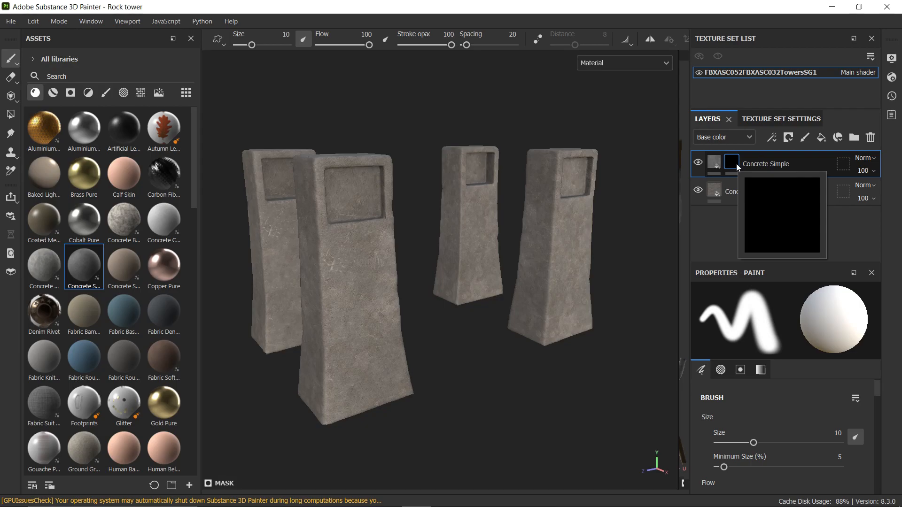
Step: Add a generator to the upper layer's black mask and assign the Metal Edge Wear generator to it
right_click(755, 165)
click(619, 447)
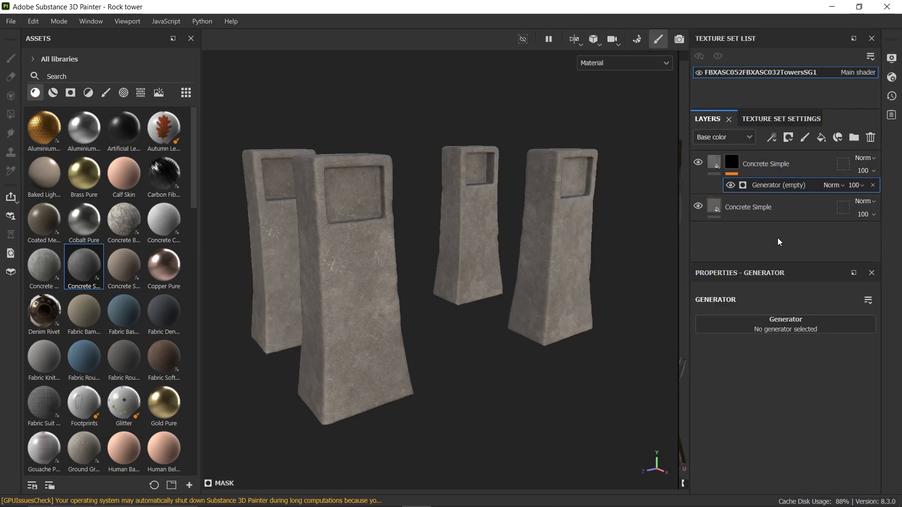
click(786, 325)
mouse_move(762, 400)
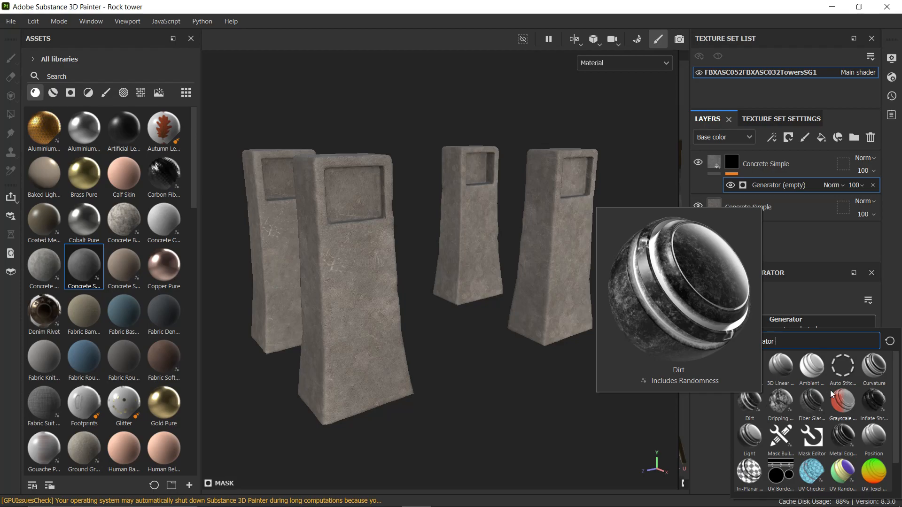
click(838, 439)
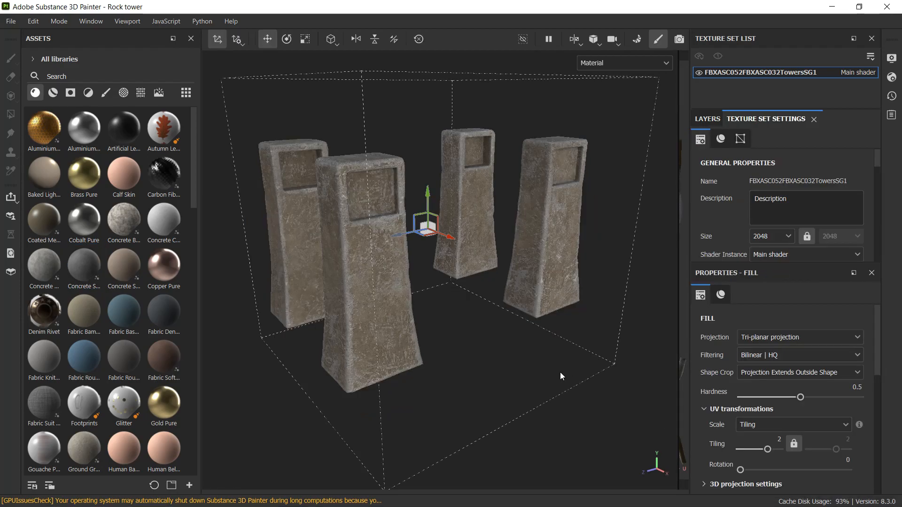
Step: Open the texture export settings for the Rock tower project
alt+drag(553, 388, 580, 369)
click(29, 21)
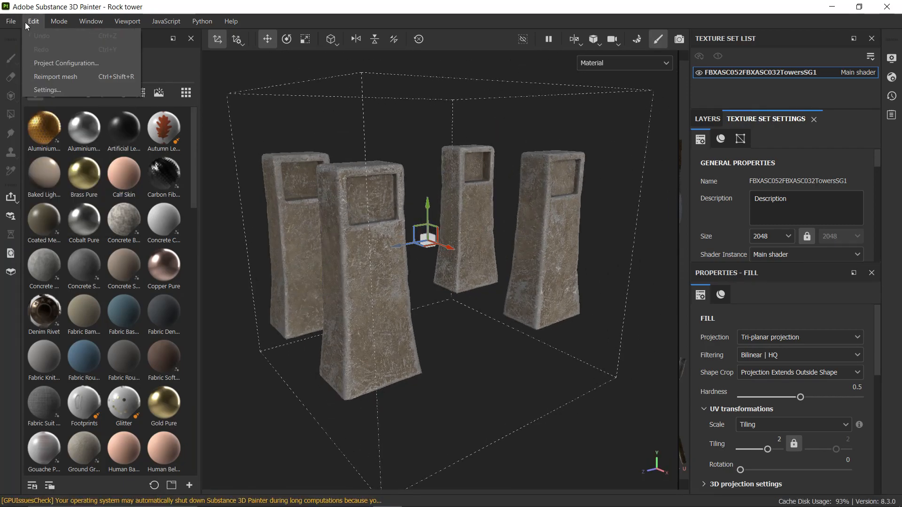
mouse_move(12, 22)
click(37, 194)
click(217, 61)
click(278, 61)
click(155, 61)
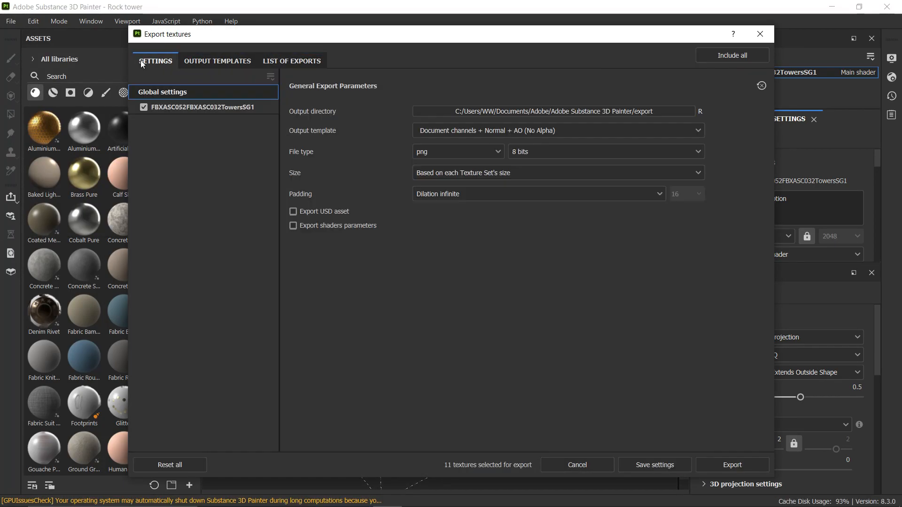
Step: Set the export output directory to the Textures/Rock tower texture folder inside the rOCK tOWER project folder
click(500, 112)
click(188, 232)
double_click(273, 189)
scroll(283, 170, down, 10)
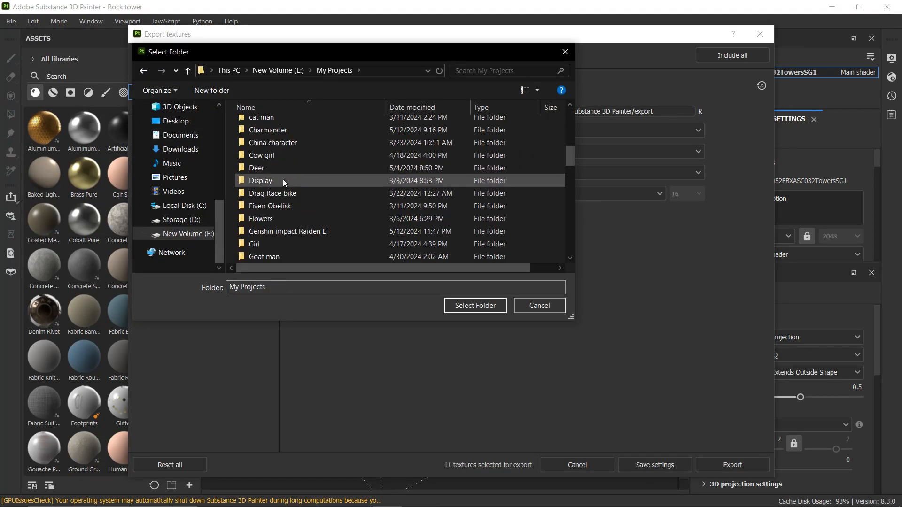
double_click(281, 180)
double_click(331, 138)
double_click(270, 126)
double_click(271, 163)
double_click(269, 128)
double_click(269, 127)
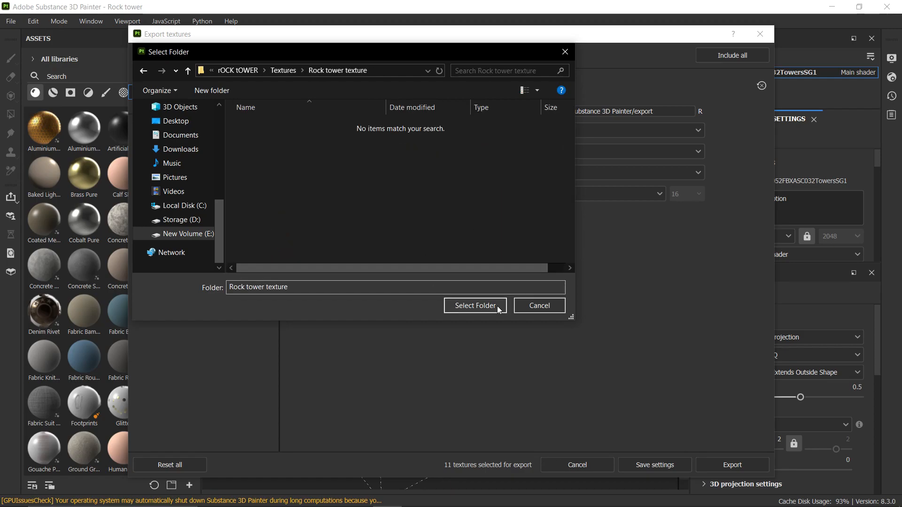
click(497, 306)
Step: Choose the Document channels + Normal + AO (No Alpha) output template with 8 bits, and set the export size to 2048
click(500, 131)
click(351, 144)
click(535, 152)
click(521, 167)
click(445, 173)
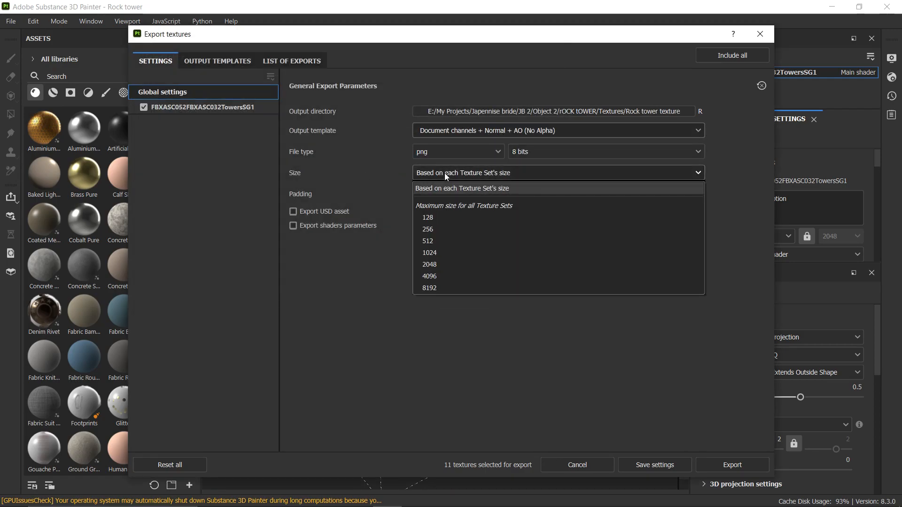
click(427, 262)
click(626, 194)
click(611, 193)
Step: Export the textures, close the export window and open the Rock tower texture folder in File Explorer
click(217, 61)
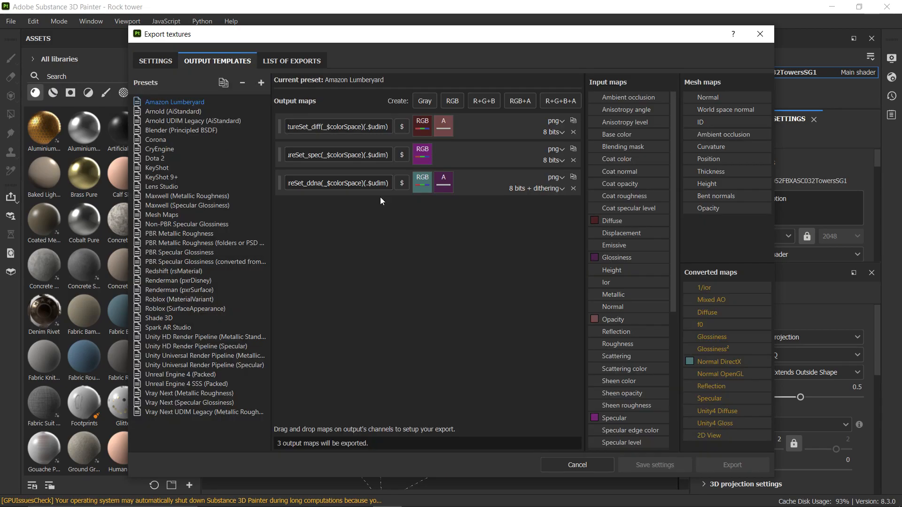
click(291, 61)
click(155, 61)
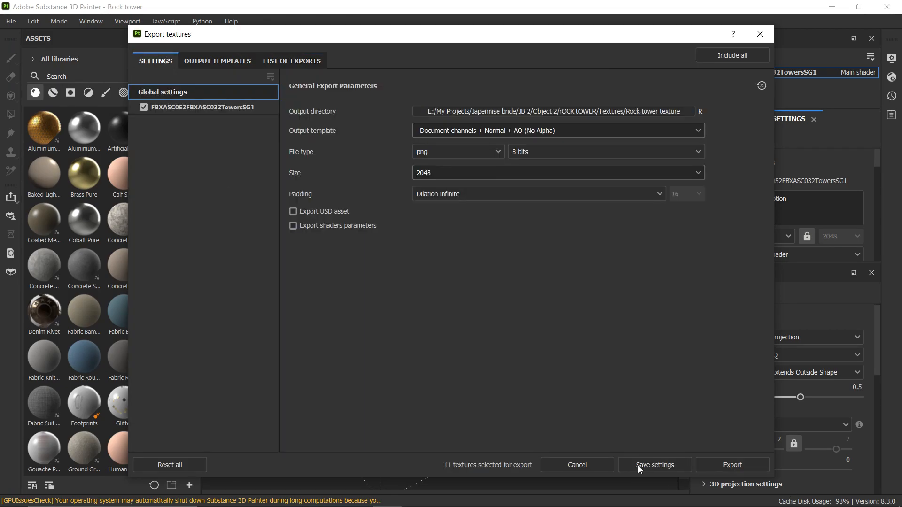
click(732, 465)
click(766, 32)
click(271, 496)
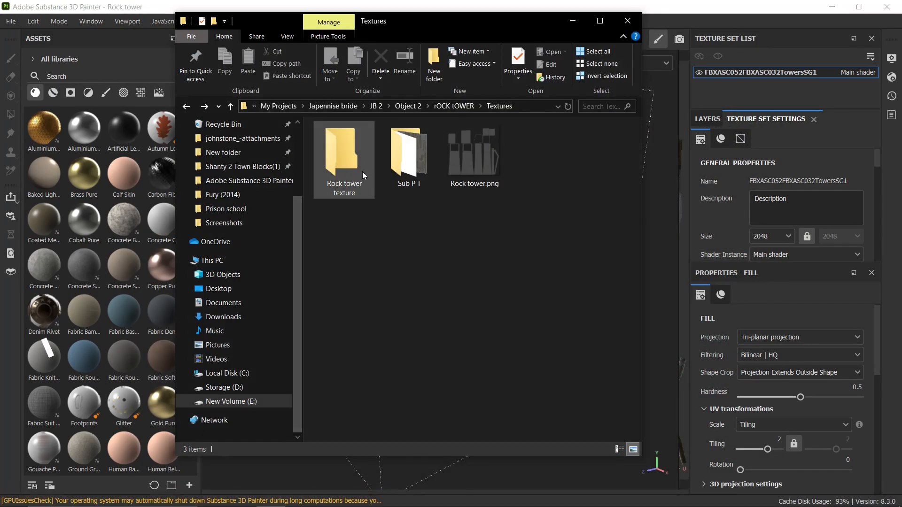
double_click(362, 172)
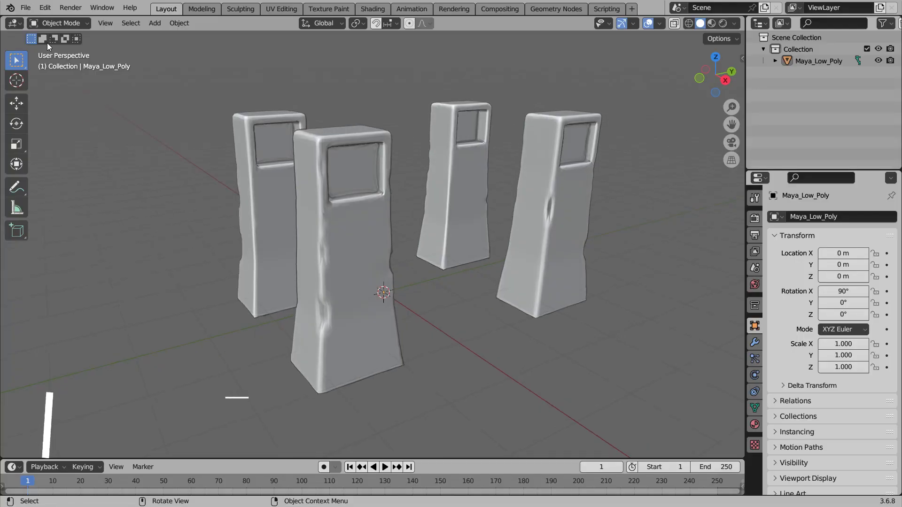
Step: Switch to Blender's Shading workspace and create a new material for the Maya_Low_Poly object
click(373, 8)
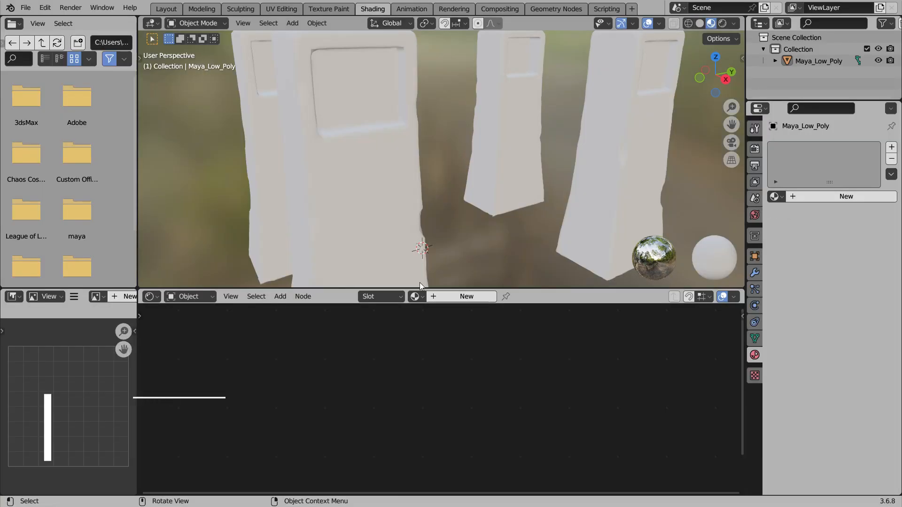
right_click(417, 271)
mouse_move(418, 275)
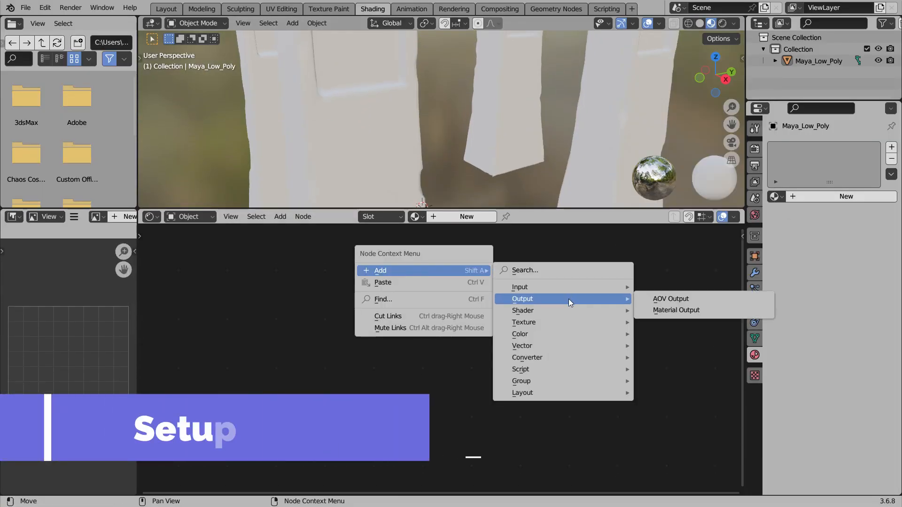
click(466, 216)
scroll(502, 353, up, 4)
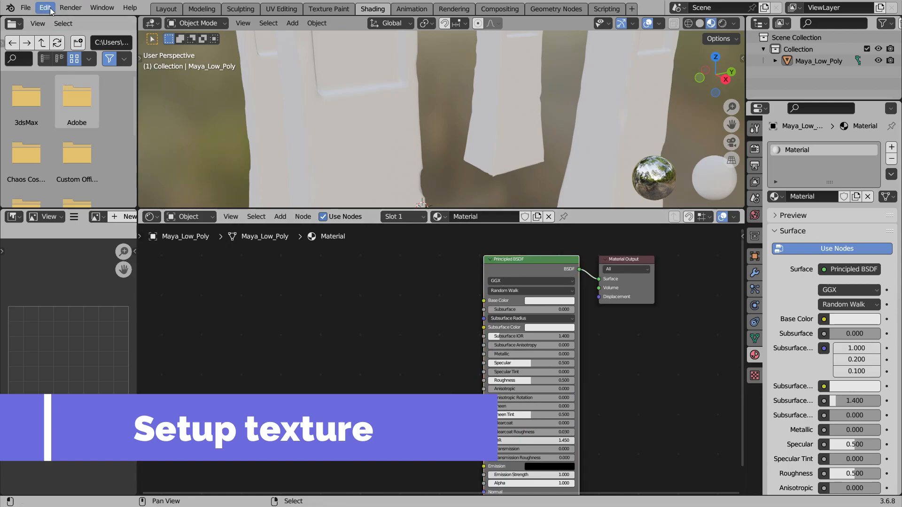
key(ctrl+shift+t)
double_click(388, 133)
double_click(452, 134)
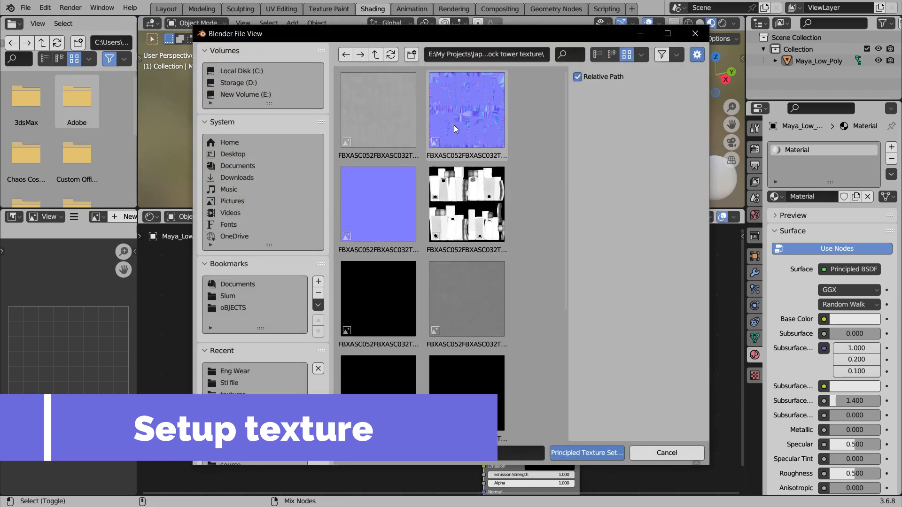
scroll(537, 286, down, 5)
key(n)
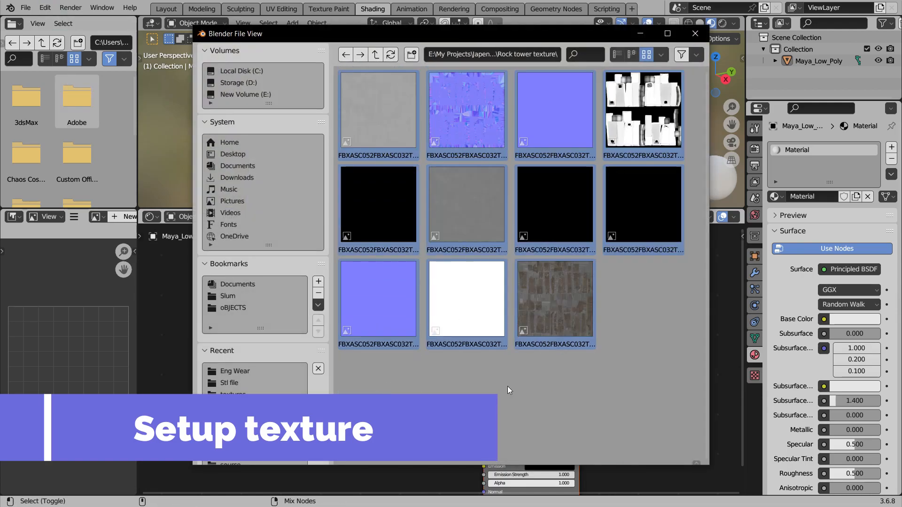
ctrl+click(482, 123)
ctrl+click(552, 120)
ctrl+click(632, 123)
ctrl+click(463, 216)
ctrl+click(547, 303)
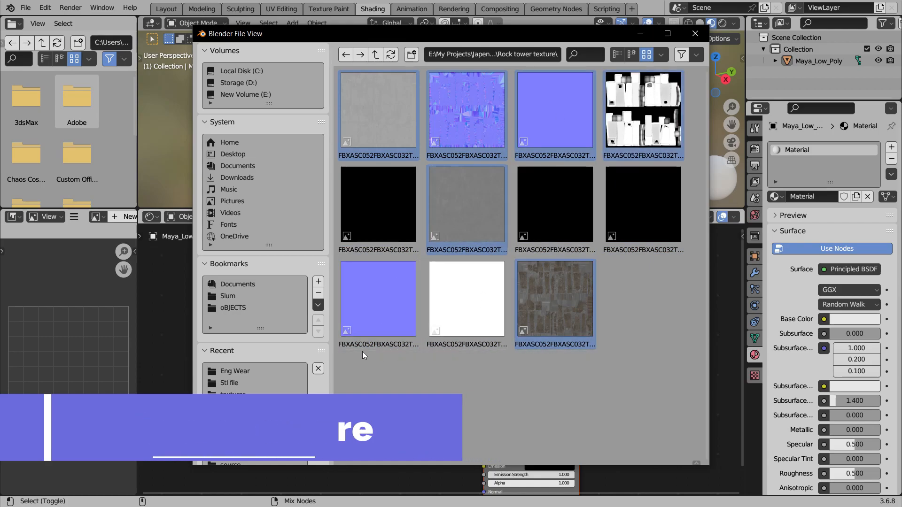
ctrl+click(546, 222)
ctrl+click(386, 217)
ctrl+click(463, 302)
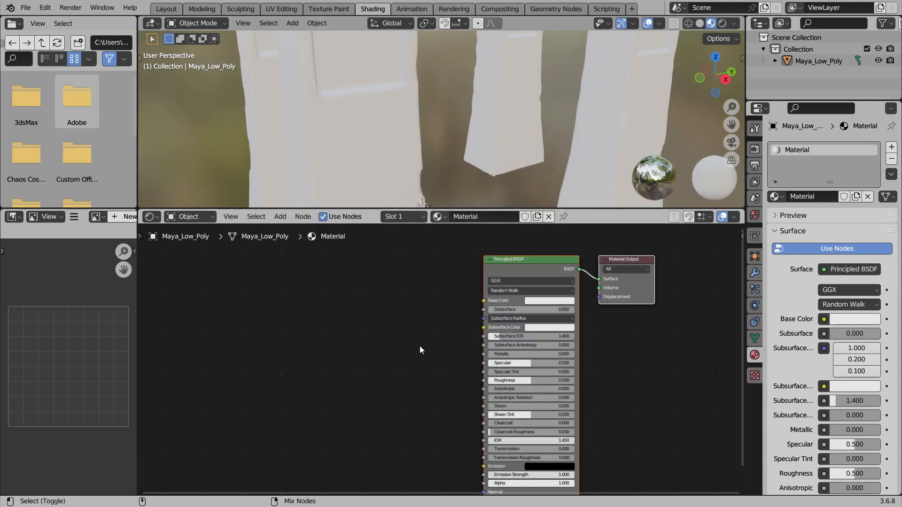
Step: Use Principled Texture Setup to load the required maps from the Rock tower texture folder into the Principled BSDF material
key(ctrl+shift+t)
double_click(447, 139)
double_click(447, 138)
click(408, 113)
shift+click(401, 207)
shift+click(382, 302)
ctrl+click(445, 309)
scroll(347, 227, down, 4)
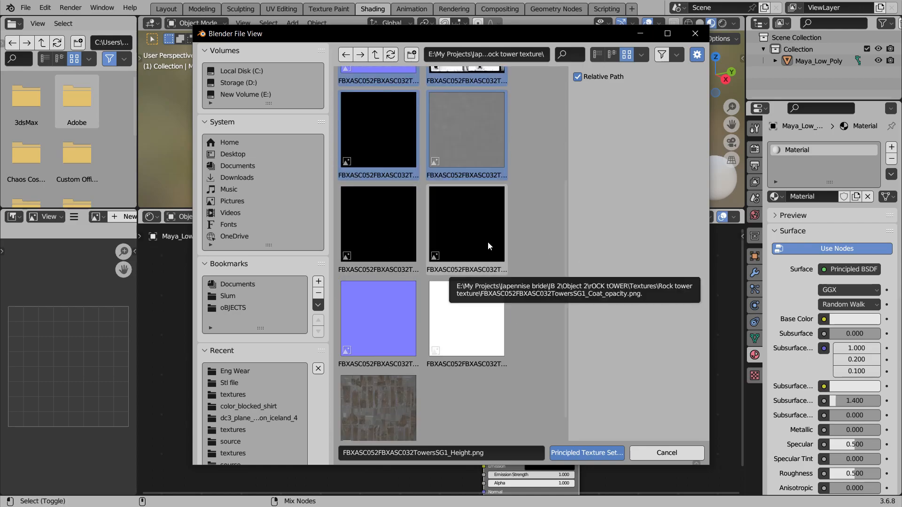
ctrl+click(394, 242)
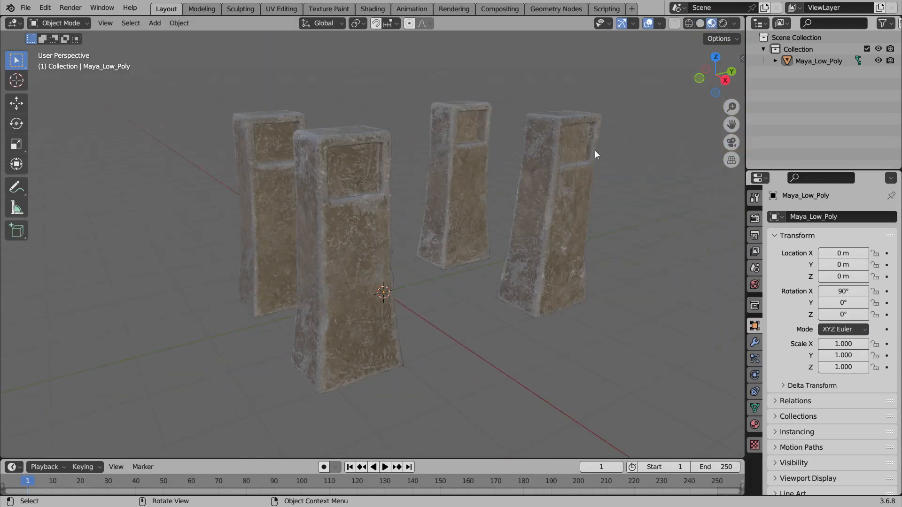
scroll(416, 205, up, 4)
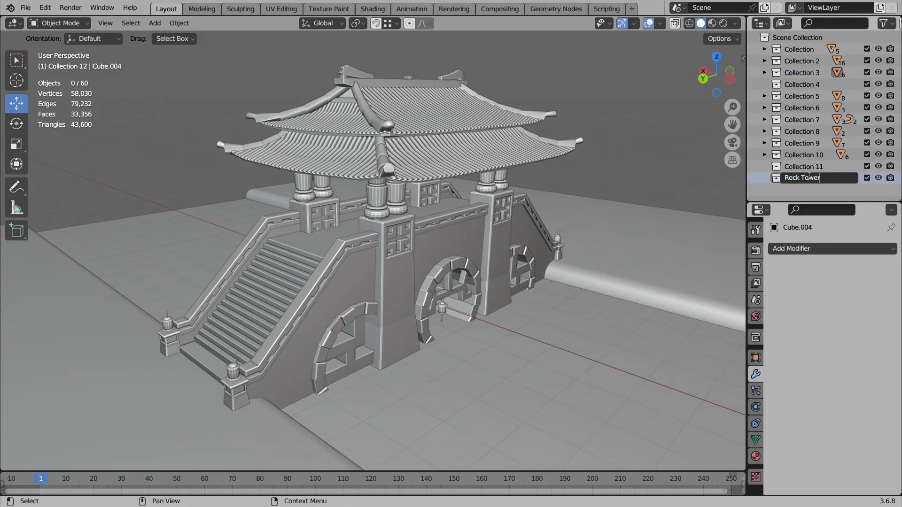
Step: Import the rock tower FBX from the rOCK tOWER folder inside Object 2 into the Rock Tower collection of the bridge scene
click(26, 8)
mouse_move(57, 167)
click(192, 324)
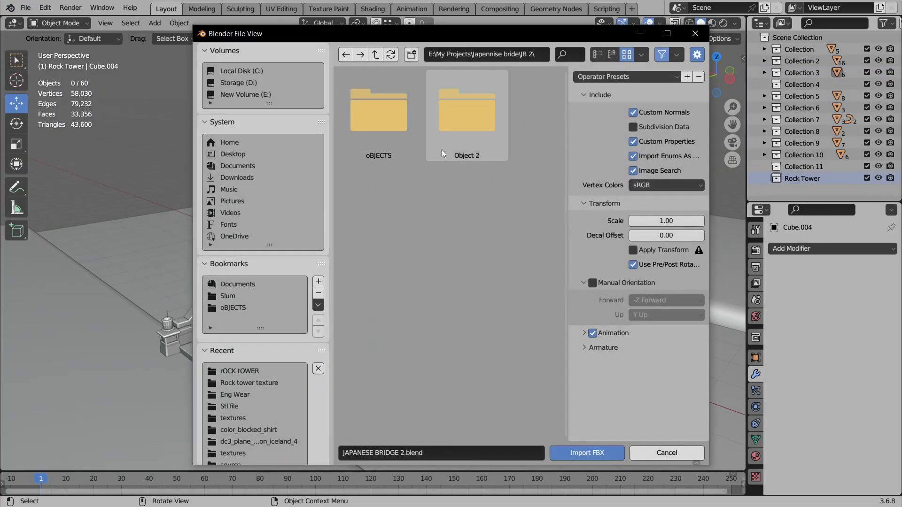
double_click(469, 145)
double_click(448, 244)
scroll(393, 224, up, 5)
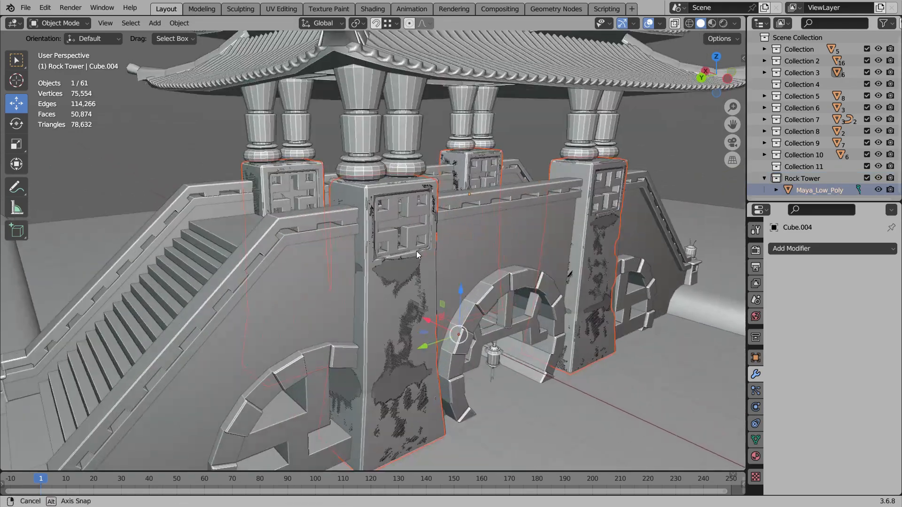
Step: Collapse the Rock Tower collection and delete the original untextured towers that overlap the imported Maya_Low_Poly towers
click(764, 178)
click(801, 182)
click(390, 273)
key(g)
right_click(409, 275)
click(379, 263)
key(g)
right_click(415, 261)
key(Delete)
middle_drag(580, 236, 363, 323)
click(362, 323)
key(Delete)
Step: Edit the Maya_Low_Poly mesh and move the lower-left corner vertex of one tower's panel recess with proportional editing
scroll(413, 277, up, 3)
scroll(565, 297, down, 8)
middle_drag(412, 277, 329, 235)
scroll(565, 297, up, 5)
scroll(232, 281, down, 4)
scroll(272, 155, up, 6)
click(281, 333)
key(Tab)
scroll(282, 337, up, 1)
click(249, 340)
key(g)
right_click(360, 262)
key(g)
scroll(283, 322, up, 6)
click(283, 320)
Step: Adjust the upper-left, upper-right and lower-right corner vertices of the same tower's panel recess with proportional editing
click(243, 104)
key(g)
scroll(304, 130, up, 3)
click(304, 129)
click(525, 112)
key(g)
click(535, 107)
click(520, 336)
key(g)
click(521, 334)
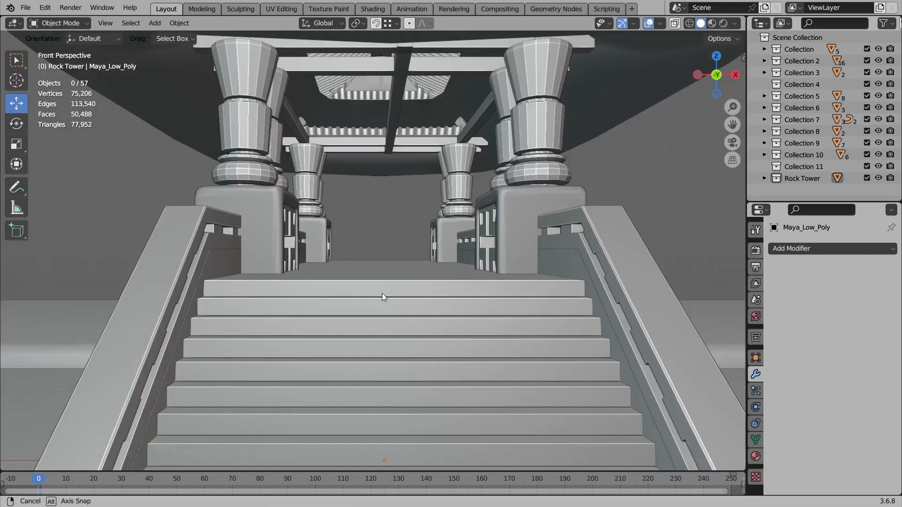
Step: Move the panel recess corner vertices of the second tower with proportional editing to fit the lattice panel, and return to Object Mode
middle_drag(382, 293, 78, 241)
key(KP_3)
key(Tab)
scroll(206, 223, up, 3)
middle_drag(206, 222, 301, 192)
click(308, 184)
key(g)
click(297, 208)
click(151, 185)
key(g)
click(188, 204)
click(142, 48)
key(g)
click(171, 74)
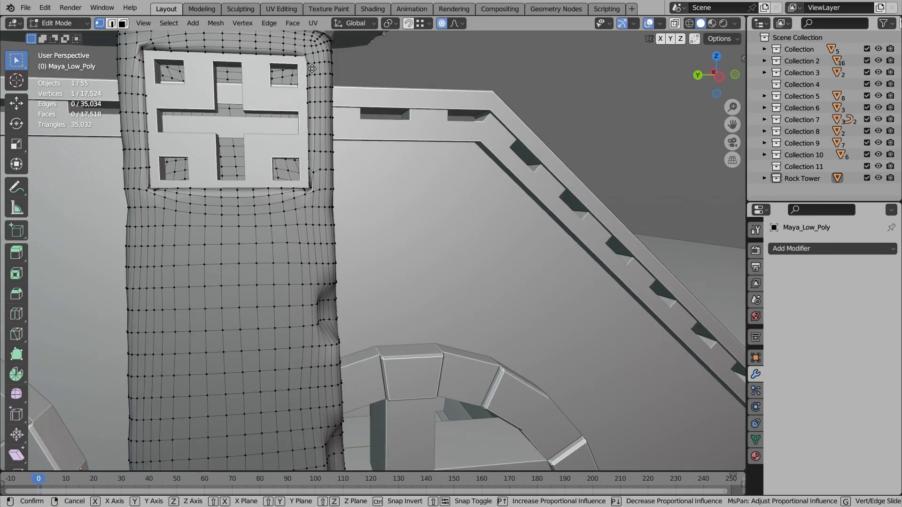
scroll(490, 120, down, 5)
key(Tab)
Step: Edit Maya_Low_Poly again and adjust the two lower recess corners around the third tower's lattice panel with proportional editing
middle_drag(489, 117, 157, 125)
scroll(480, 179, up, 3)
middle_drag(472, 144, 535, 242)
scroll(433, 262, up, 2)
key(Tab)
scroll(390, 259, up, 2)
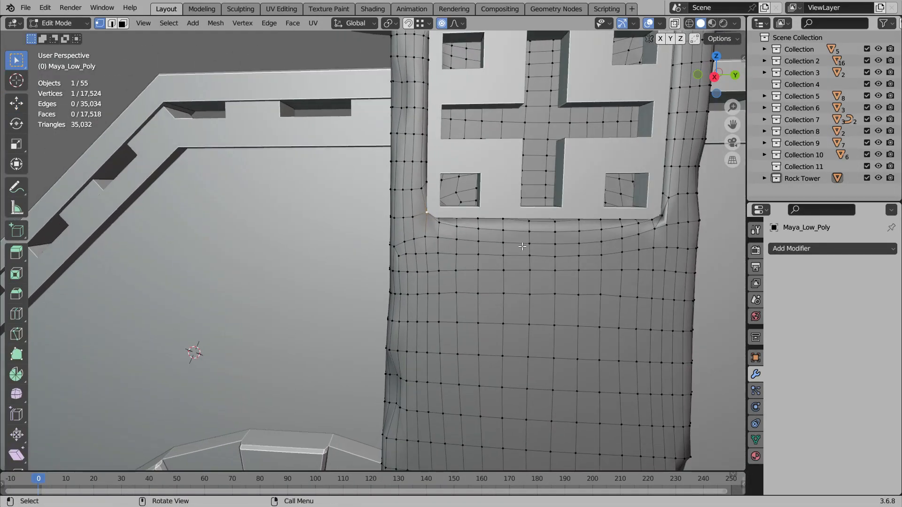
key(g)
click(540, 243)
click(663, 218)
middle_drag(677, 250, 675, 248)
key(g)
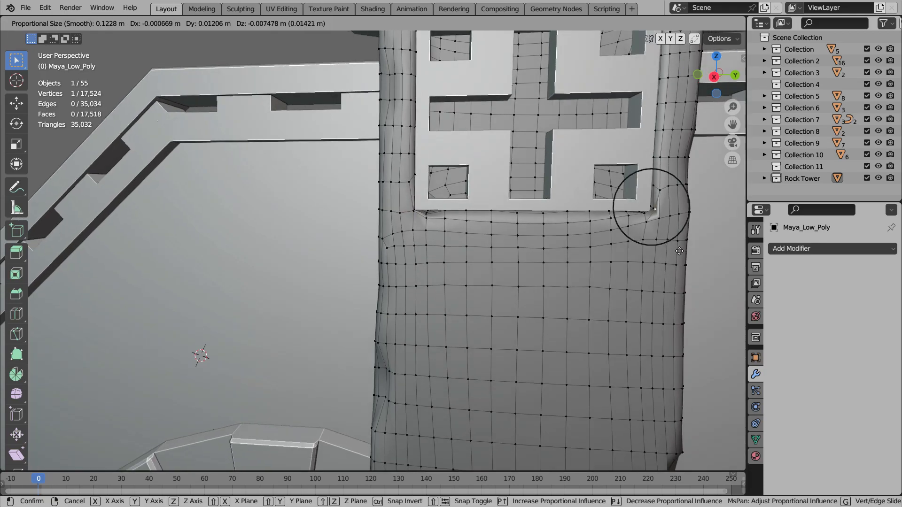
click(678, 251)
Step: Adjust the two upper recess corners around the third tower's lattice panel with proportional editing
scroll(678, 252, down, 4)
scroll(579, 96, up, 2)
click(562, 89)
key(g)
click(581, 94)
click(403, 94)
key(g)
click(419, 108)
Step: Fit the fourth tower's recess to its lattice panel by moving the upper-left and lower-left corner vertices with proportional editing
scroll(418, 108, down, 5)
click(592, 263)
middle_drag(592, 263, 324, 300)
scroll(324, 282, up, 4)
middle_drag(301, 129, 311, 117)
click(319, 103)
key(g)
click(317, 100)
click(323, 267)
key(g)
click(322, 267)
Step: Move the lower-right and upper-right corner vertices of the fourth tower's panel recess with proportional editing
click(524, 281)
key(g)
click(530, 280)
click(519, 101)
key(g)
click(521, 98)
Step: Show the whole bridge in Object Mode with Material Preview shading
scroll(554, 179, down, 5)
click(568, 216)
middle_drag(568, 215, 211, 221)
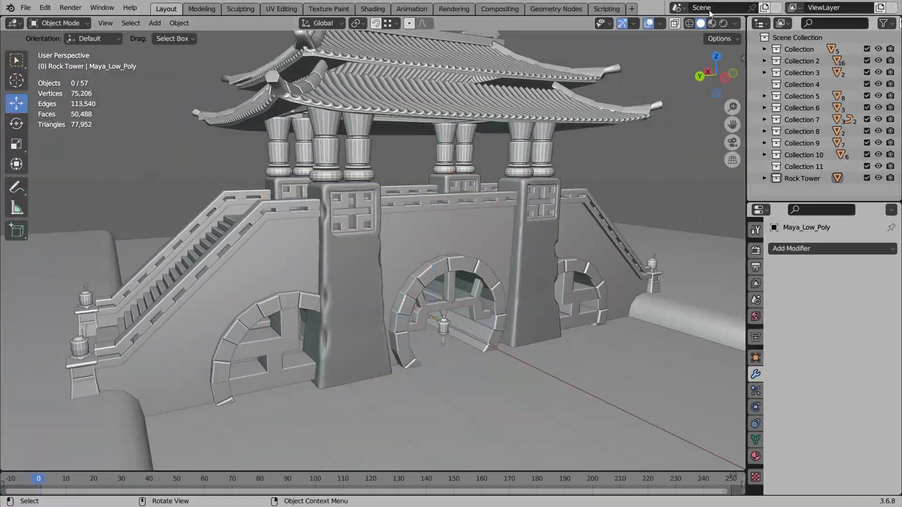
click(712, 23)
mouse_move(557, 227)
middle_down()
mouse_move(502, 261)
mouse_move(728, 257)
mouse_move(695, 285)
middle_up()
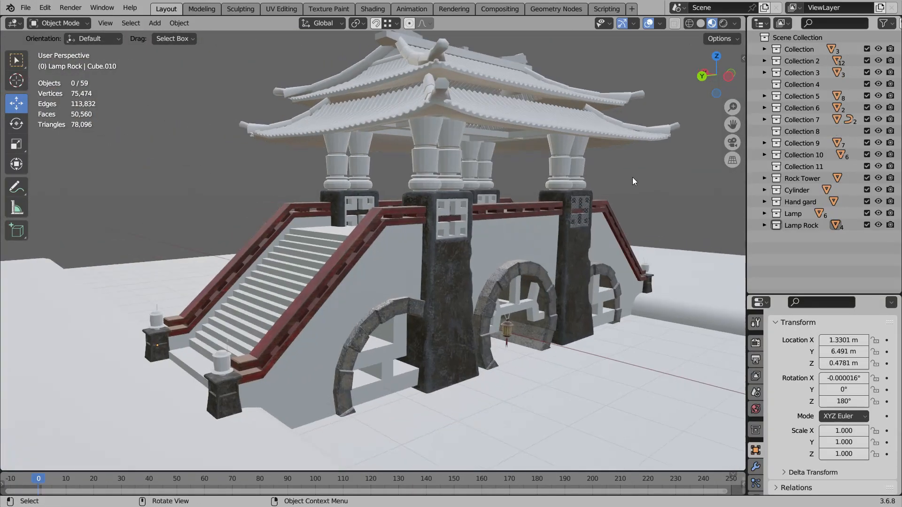
Step: Add a new collection to the scene and name it Main bridge
right_click(672, 162)
middle_drag(632, 177, 658, 155)
right_click(821, 270)
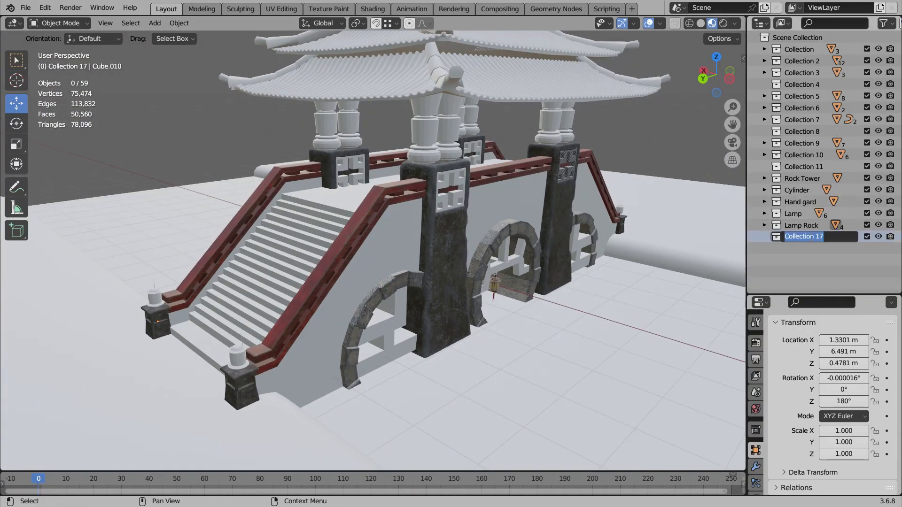
key(Return)
middle_drag(530, 330, 535, 312)
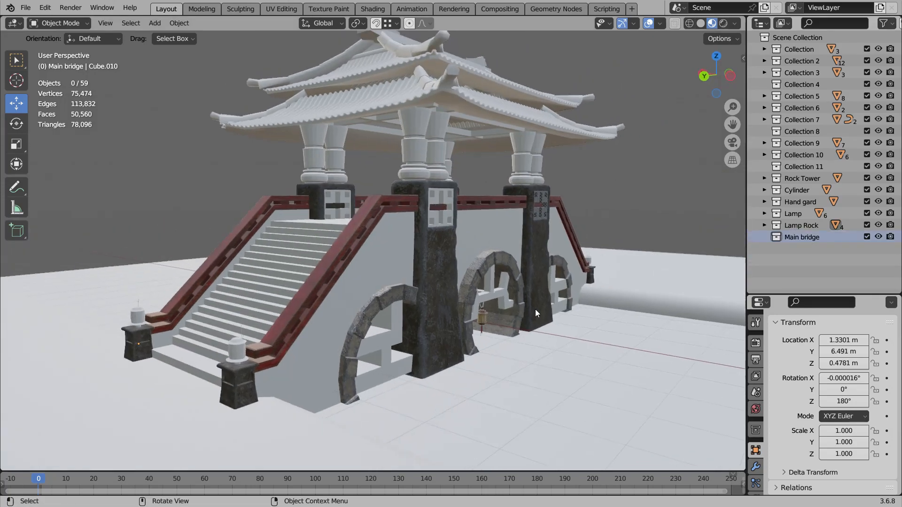
Step: Import the textured bridge body from its project folder into the Main bridge collection
click(25, 8)
mouse_move(49, 166)
click(162, 295)
click(493, 57)
click(233, 334)
scroll(458, 201, down, 5)
double_click(380, 230)
double_click(461, 134)
double_click(379, 118)
Step: Delete the original untextured bridge body that overlaps the imported one
middle_drag(390, 244, 388, 251)
click(388, 254)
click(396, 220)
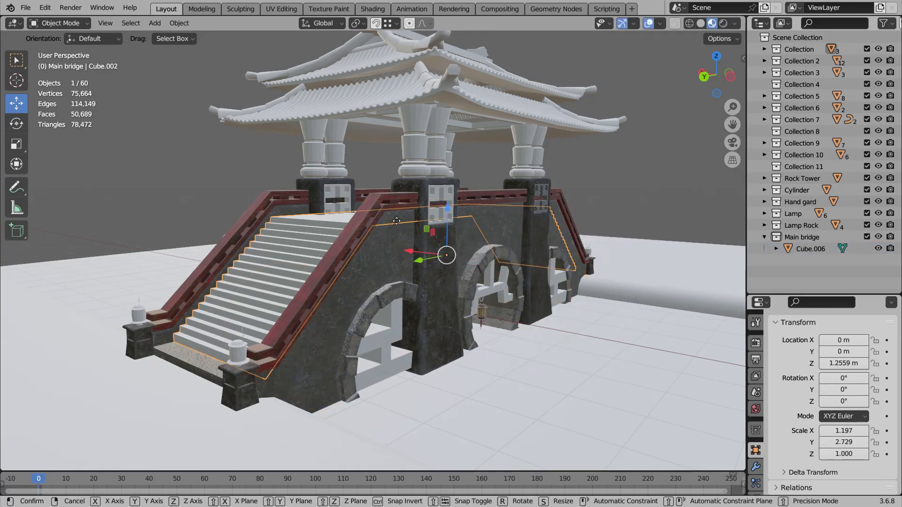
scroll(392, 242, up, 5)
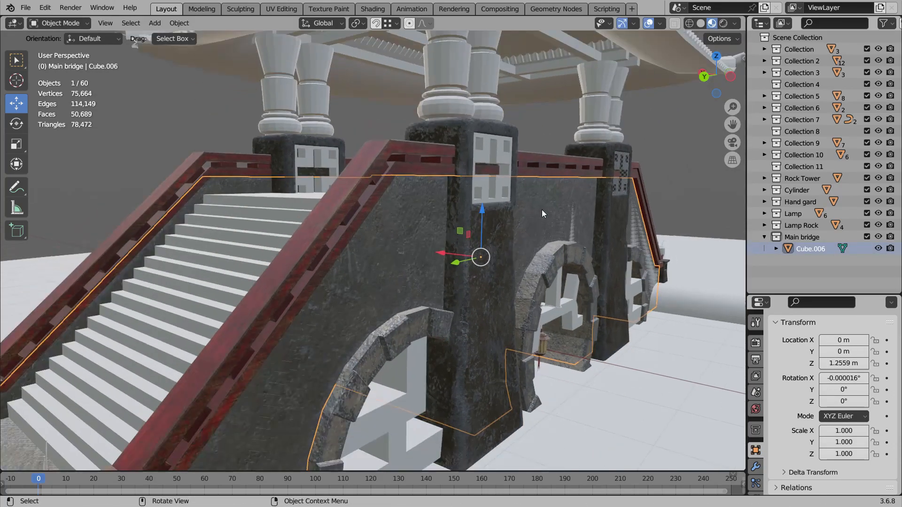
scroll(542, 210, up, 1)
click(639, 192)
click(619, 194)
click(589, 181)
middle_drag(552, 182, 558, 222)
key(g)
right_click(512, 210)
scroll(517, 210, down, 2)
key(Delete)
scroll(558, 222, down, 2)
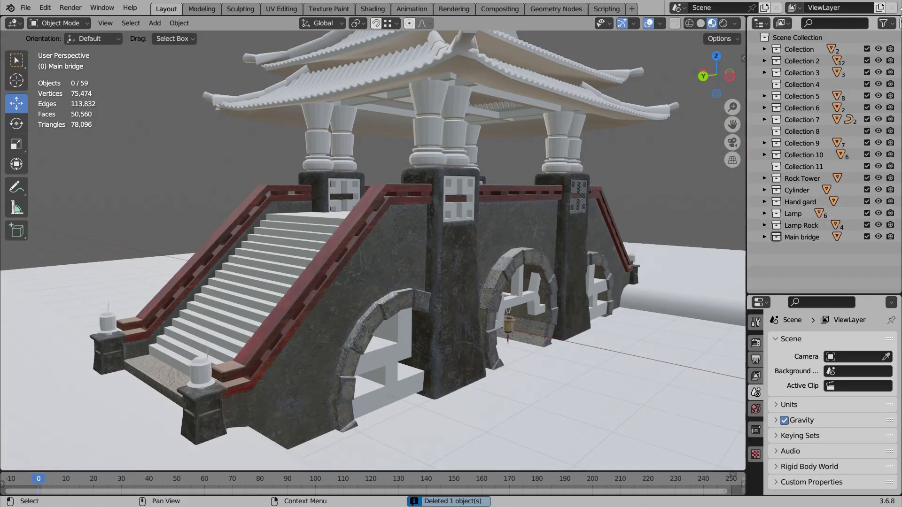
Step: Switch to File Explorer and browse the part folders inside Object 2
key(super)
click(270, 495)
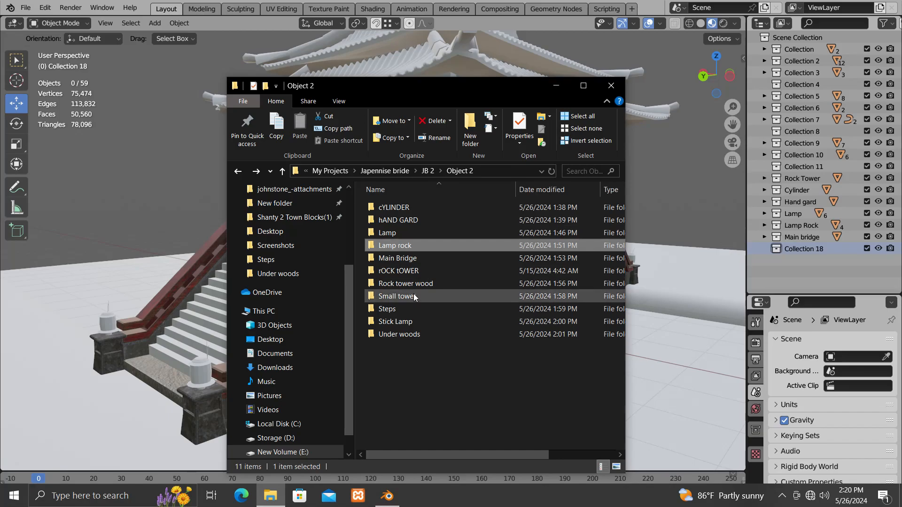
double_click(422, 277)
double_click(415, 214)
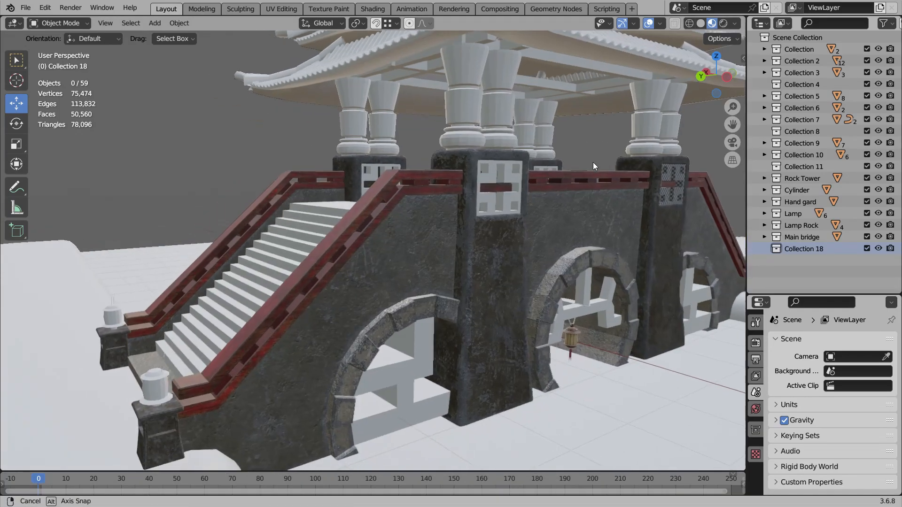
Step: Rename Collection 18 as Rock tower wood and add another new collection below it
click(514, 160)
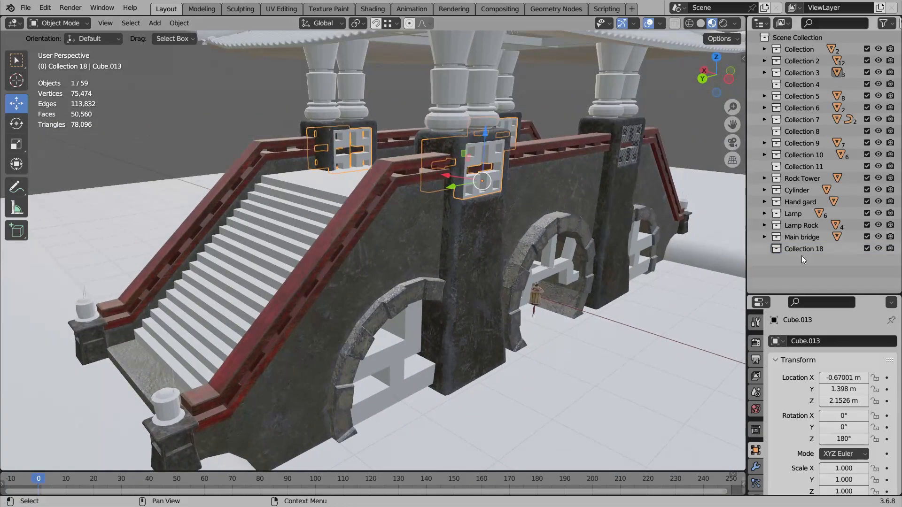
click(799, 251)
double_click(799, 252)
text(Rock t)
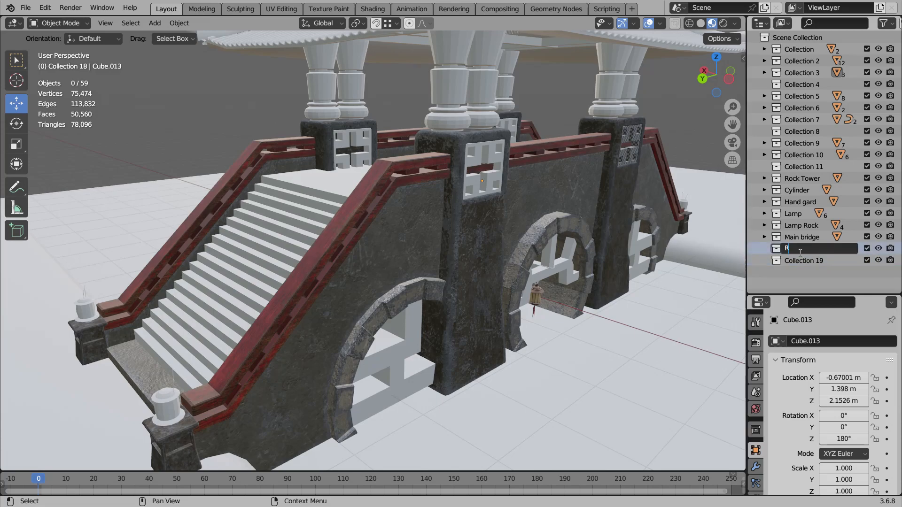
Step: Import the textured FBX model from the Rock tower wood project folder into the Rock tower wood collection
click(25, 8)
mouse_move(61, 165)
click(162, 294)
click(471, 59)
key(ctrl+v)
key(Return)
scroll(466, 251, down, 3)
double_click(466, 251)
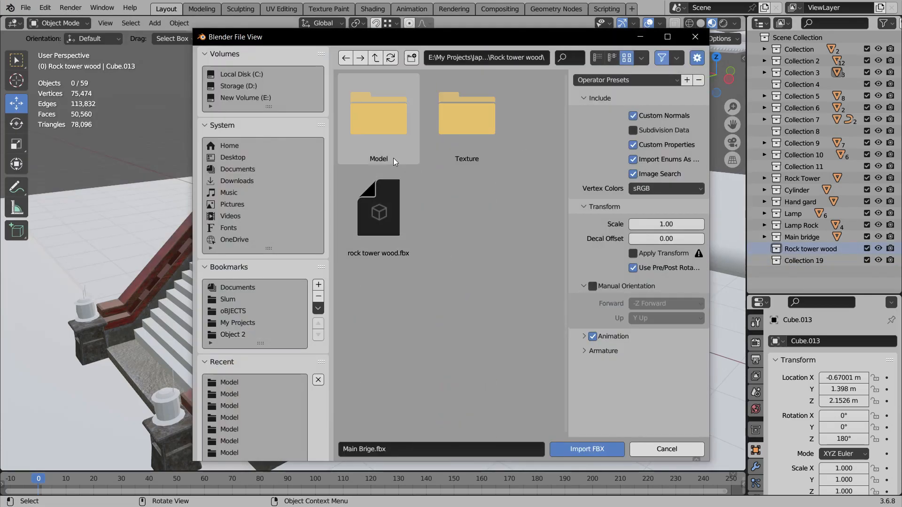
double_click(379, 117)
double_click(379, 120)
Step: Frame the imported red lattice panel and delete the original untextured panel overlapping it
middle_drag(428, 215, 494, 168)
click(105, 23)
click(125, 89)
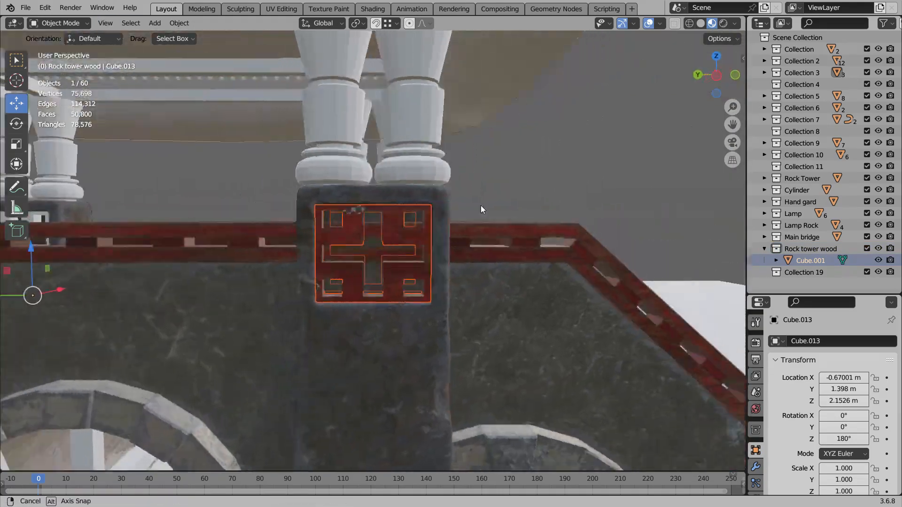
click(353, 198)
key(Delete)
Step: Duplicate the red lattice panel about 4 m along Y onto the neighbouring rock tower
scroll(354, 243, down, 6)
middle_drag(366, 249, 326, 300)
scroll(375, 263, down, 3)
middle_drag(376, 286, 351, 250)
click(347, 266)
click(347, 266)
scroll(385, 254, down, 2)
key(shift+d)
key(y)
middle_drag(200, 292, 265, 238)
alt+middle_drag(413, 216, 600, 201)
key(KP_Decimal)
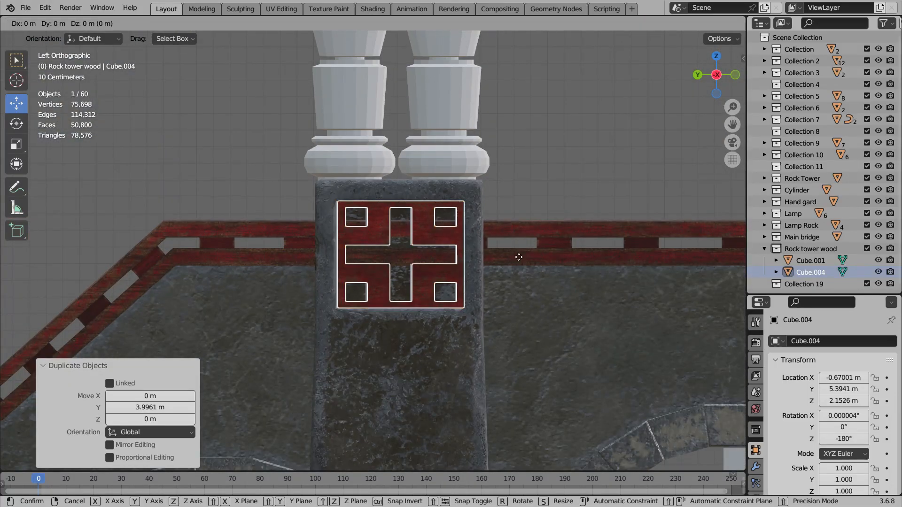
Step: Delete the untextured lattice panel that overlaps the duplicated red one
middle_drag(517, 271, 347, 232)
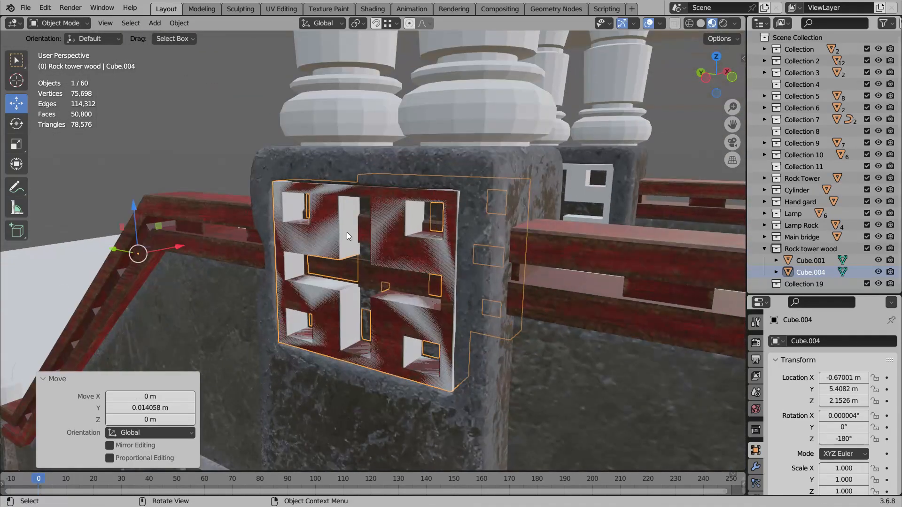
click(346, 235)
middle_drag(281, 286, 399, 251)
key(Delete)
Step: Duplicate both red lattice panels along X onto the rock towers on the opposite side of the bridge
scroll(349, 271, down, 4)
click(409, 254)
shift+click(451, 244)
middle_drag(483, 259, 446, 278)
scroll(523, 242, down, 5)
mouse_move(523, 243)
middle_down()
mouse_move(514, 238)
mouse_move(540, 227)
mouse_move(515, 228)
middle_up()
key(KP_5)
key(space)
key(space)
scroll(564, 254, up, 4)
mouse_move(577, 260)
middle_down()
mouse_move(592, 266)
mouse_move(571, 249)
middle_up()
key(space)
key(space)
key(KP_5)
key(KP_1)
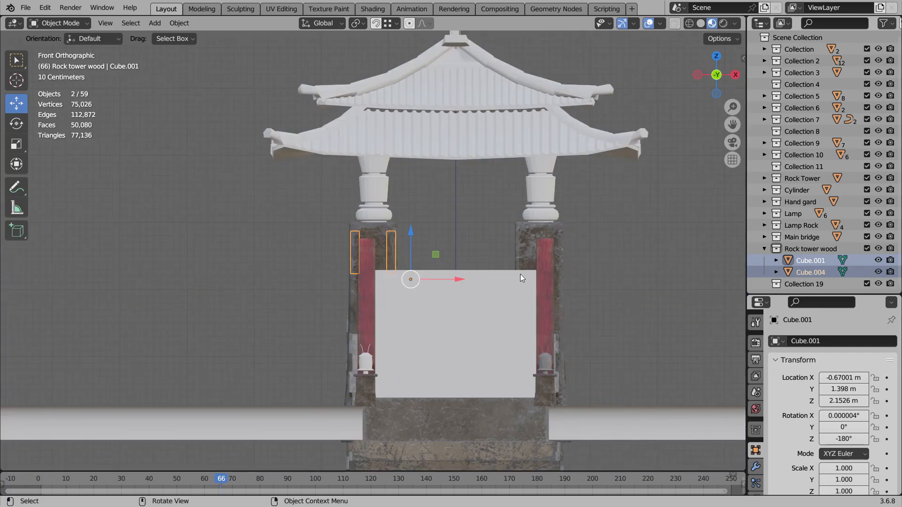
key(shift+d)
right_click(637, 230)
drag(596, 282, 596, 282)
middle_drag(596, 281, 556, 285)
drag(612, 285, 654, 281)
scroll(695, 290, up, 4)
drag(740, 312, 741, 312)
scroll(704, 315, down, 6)
click(674, 319)
middle_drag(673, 318, 705, 336)
scroll(695, 310, down, 4)
scroll(672, 331, up, 5)
scroll(832, 241, down, 3)
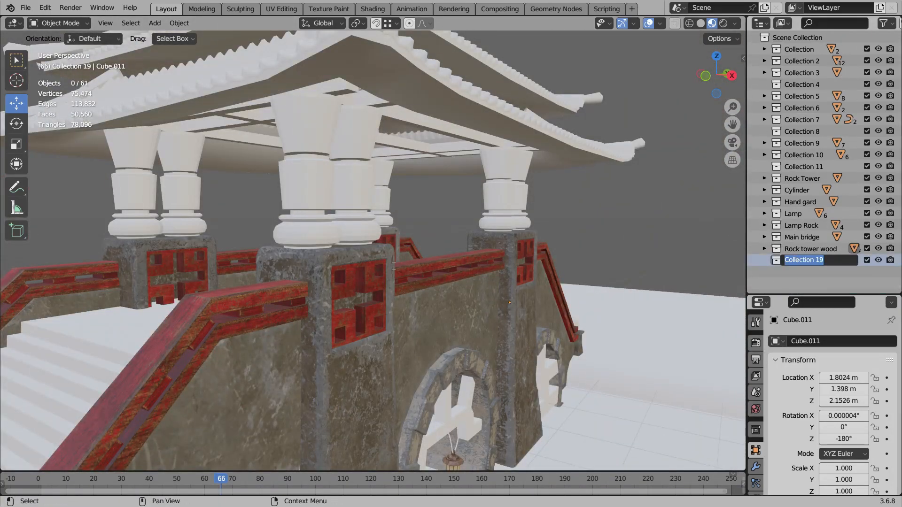
Step: Rename Collection 19 as sTEP and import the textured FBX model from the Steps project folder into it
click(25, 7)
mouse_move(45, 166)
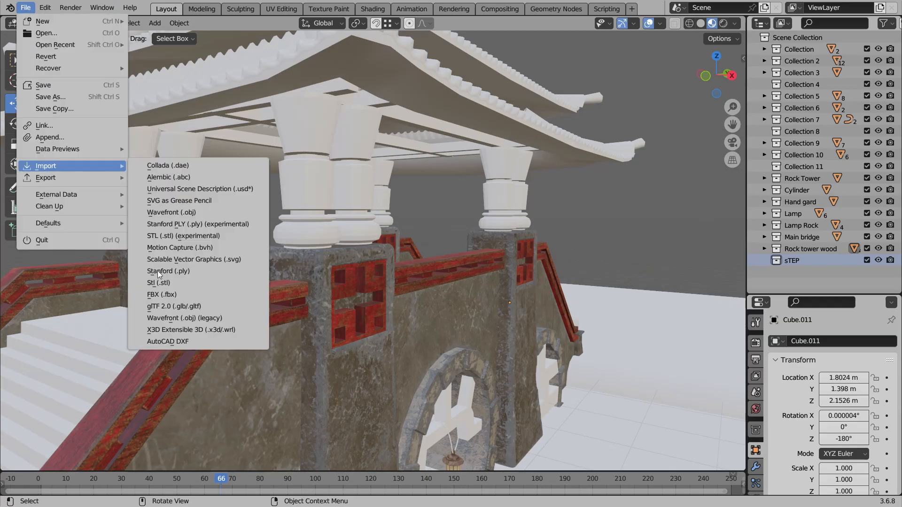
click(162, 295)
click(234, 334)
scroll(436, 334, down, 1)
scroll(522, 332, down, 2)
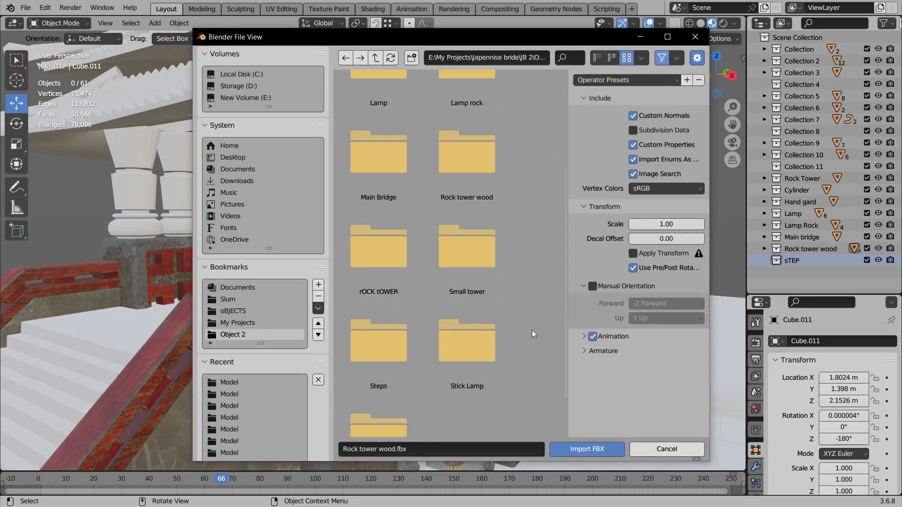
scroll(441, 291, down, 1)
double_click(359, 329)
double_click(379, 141)
double_click(386, 144)
Step: Delete the original untextured stairs that overlap the imported steps
scroll(389, 225, down, 3)
middle_drag(386, 256, 370, 282)
scroll(370, 281, up, 3)
key(g)
key(Escape)
key(g)
right_click(320, 324)
click(237, 369)
key(g)
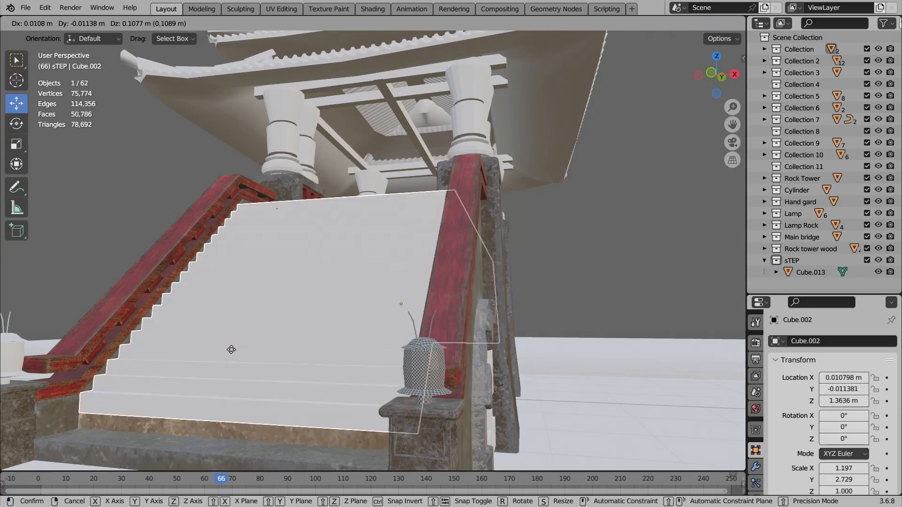
right_click(230, 348)
key(Delete)
Step: Add a new collection and name it sMALL TOWER
scroll(269, 328, down, 3)
middle_drag(269, 329, 256, 346)
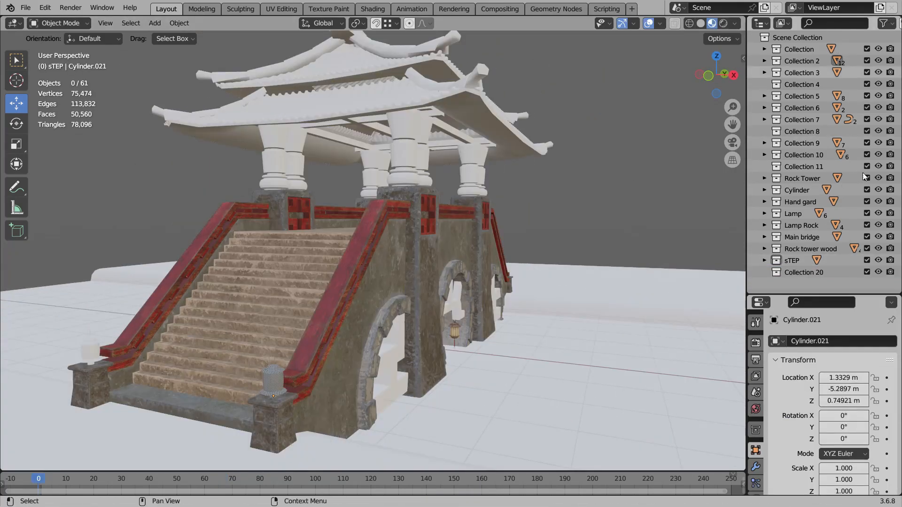
key(Return)
scroll(615, 236, down, 2)
middle_drag(488, 257, 451, 265)
scroll(350, 285, up, 2)
middle_drag(350, 285, 331, 304)
Step: Import small tower.fbx from the Small tower project folder into the sMALL TOWER collection
click(26, 7)
mouse_move(49, 165)
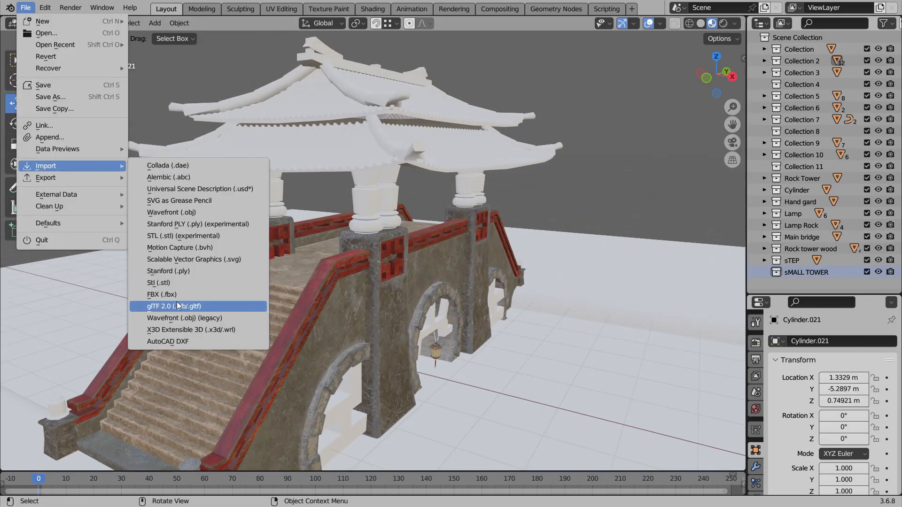
click(177, 295)
click(486, 57)
key(ctrl+v)
key(Return)
scroll(522, 321, down, 7)
double_click(467, 277)
double_click(379, 131)
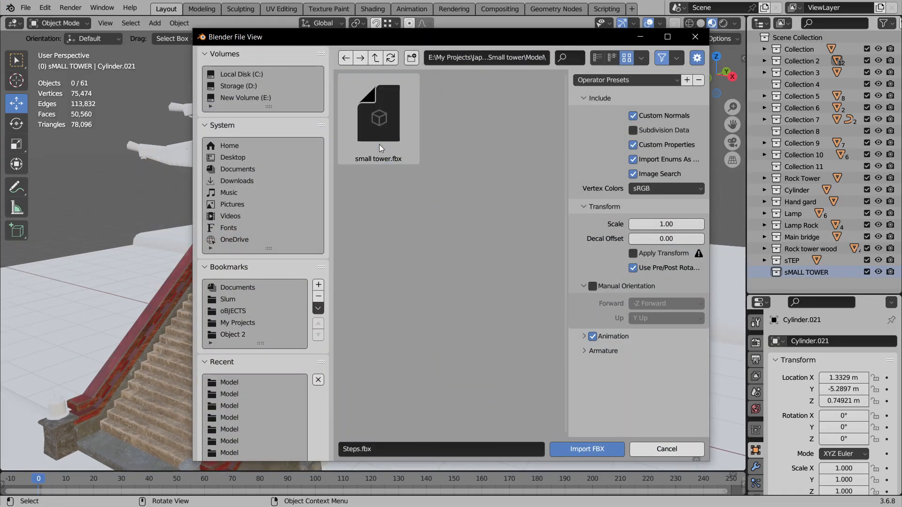
double_click(379, 141)
Step: Frame the imported pillar and delete the original untextured pillar overlapping it
key(KP_Decimal)
scroll(423, 178, down, 3)
click(366, 169)
key(Delete)
Step: Join the separate parts of the textured pillar into one object
scroll(350, 176, up, 3)
middle_drag(349, 176, 401, 175)
scroll(360, 177, down, 5)
scroll(315, 169, up, 3)
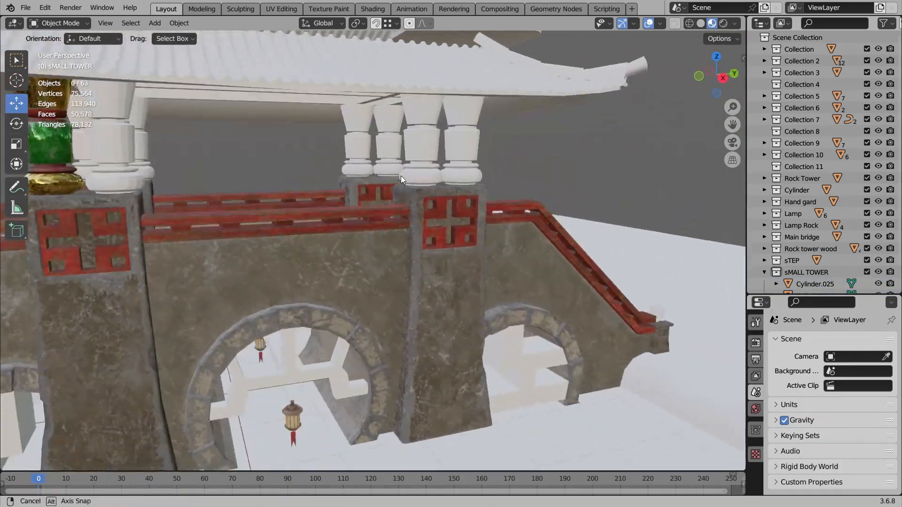
scroll(400, 175, down, 4)
key(KP_3)
shift+middle_drag(230, 184, 368, 251)
scroll(367, 251, up, 9)
scroll(367, 254, down, 1)
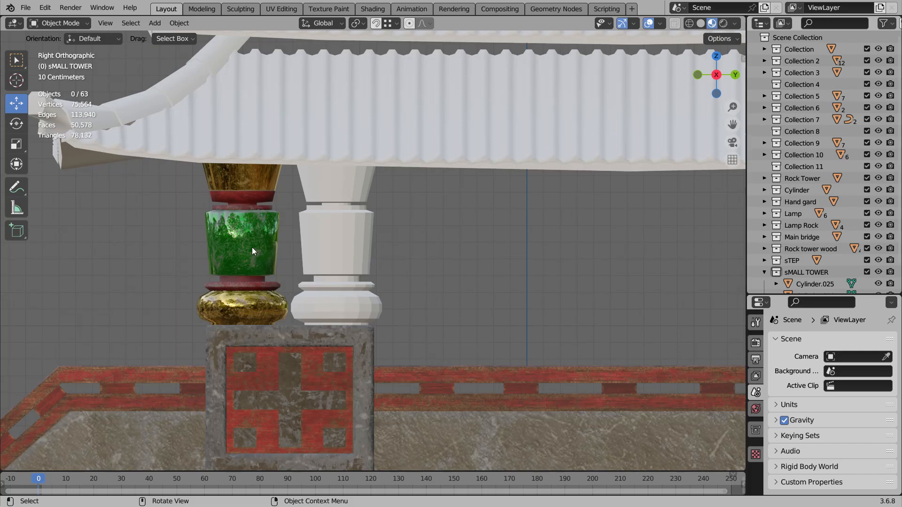
click(252, 247)
shift+click(231, 199)
shift+click(231, 182)
Step: Duplicate the textured pillar about 0.56 m along Y over its neighbour and delete the untextured pillar there
right_click(105, 284)
click(105, 283)
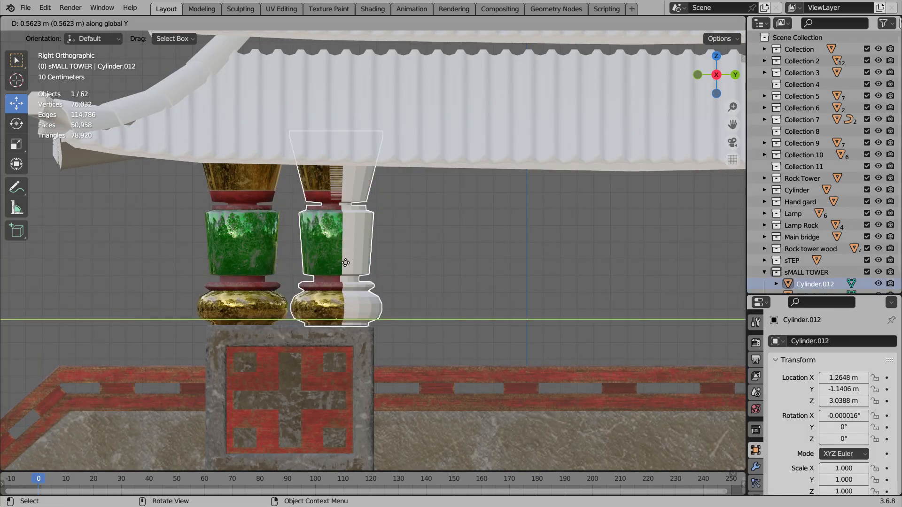
click(346, 263)
click(357, 249)
key(Delete)
Step: Duplicate the pair of textured pillars about 4 m along Y onto the other rock tower
scroll(358, 250, down, 2)
click(286, 244)
shift+click(342, 245)
scroll(371, 258, down, 1)
middle_drag(484, 293, 291, 292)
key(KP_3)
scroll(460, 287, up, 1)
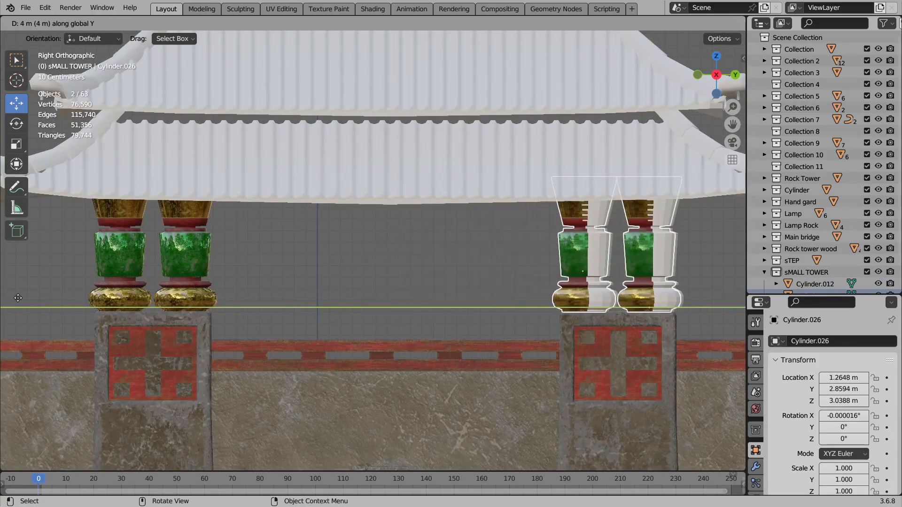
click(14, 296)
Step: Delete the two untextured pillars that overlap the duplicated pair
click(571, 257)
key(Delete)
click(666, 265)
key(Delete)
scroll(587, 281, down, 2)
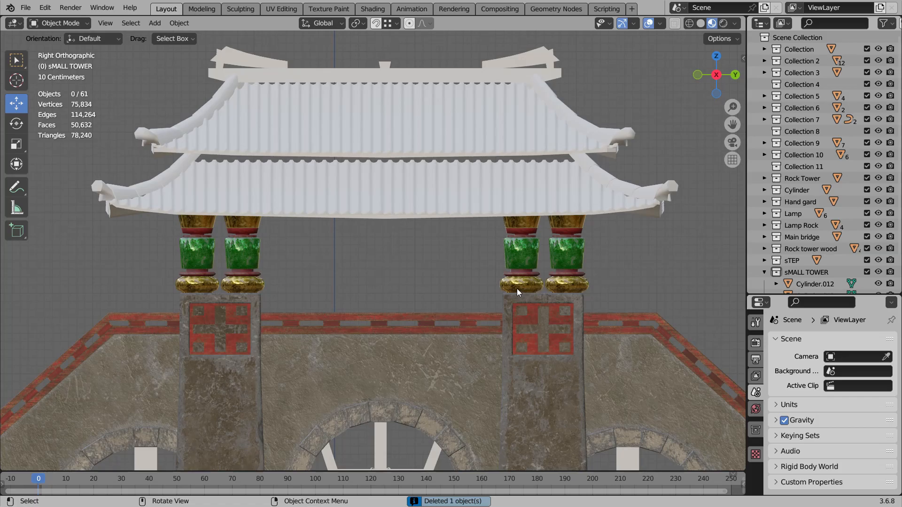
Step: Duplicate the four textured pillars along X onto the rock towers on the opposite side of the bridge
click(194, 261)
shift+click(243, 257)
middle_drag(321, 269, 346, 269)
key(KP_1)
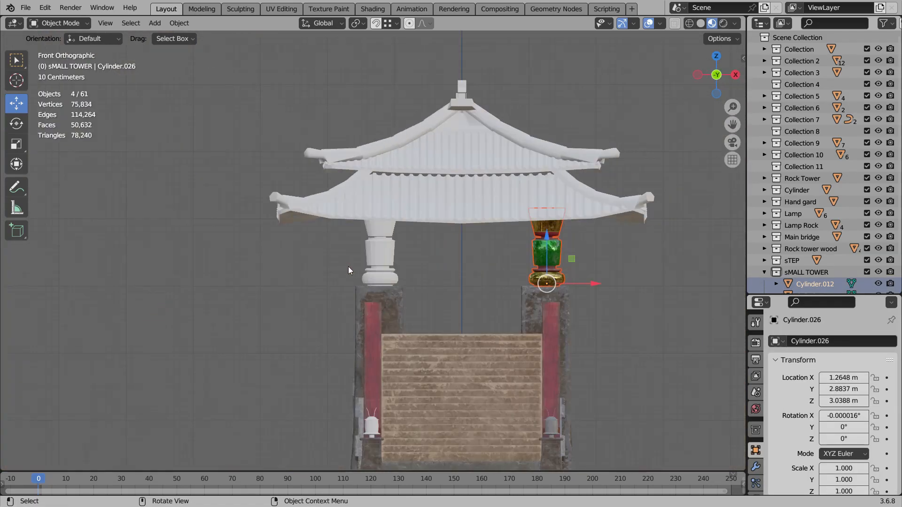
scroll(558, 297, up, 2)
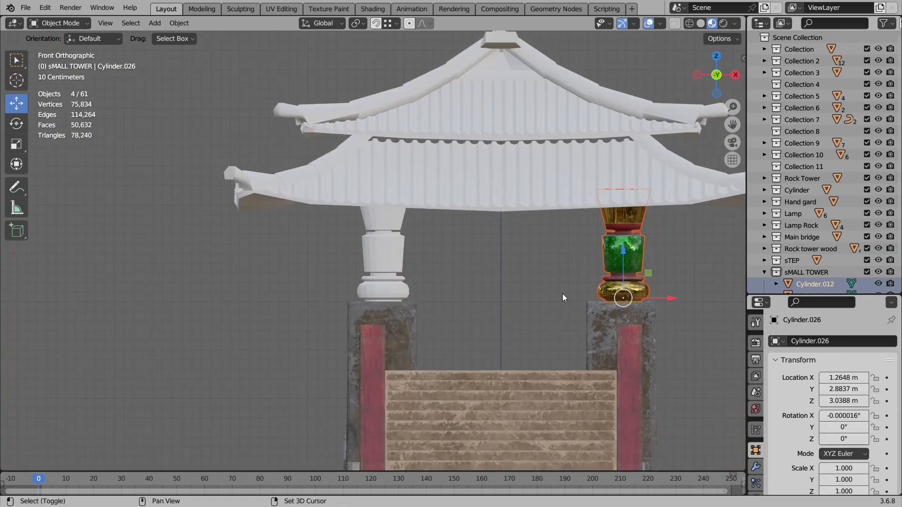
click(322, 320)
Step: Delete the remaining untextured pillars that overlap the duplicated ones under the roof
click(395, 260)
key(Delete)
middle_drag(366, 258, 329, 256)
click(455, 241)
key(Delete)
scroll(454, 244, down, 5)
middle_drag(452, 249, 613, 217)
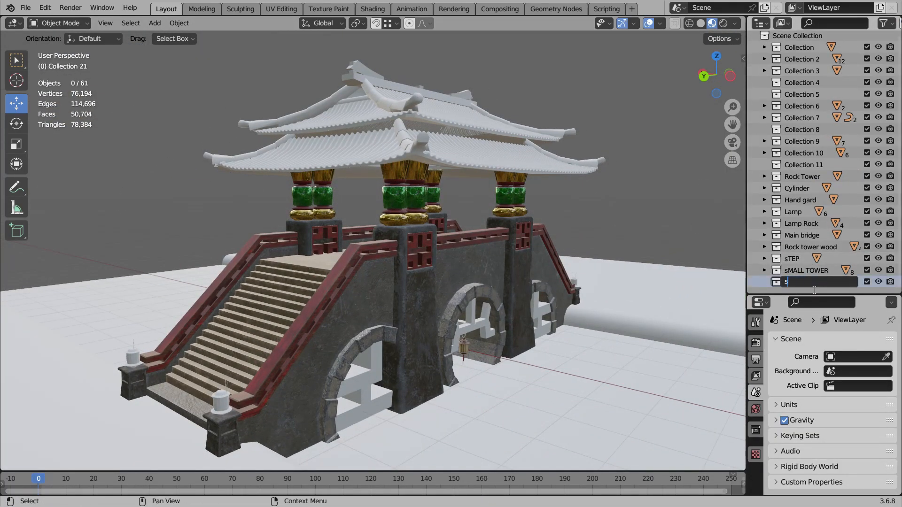
Step: Name the new collection sTICK lAMP and import the Stick Lamp.fbx model into it
click(26, 7)
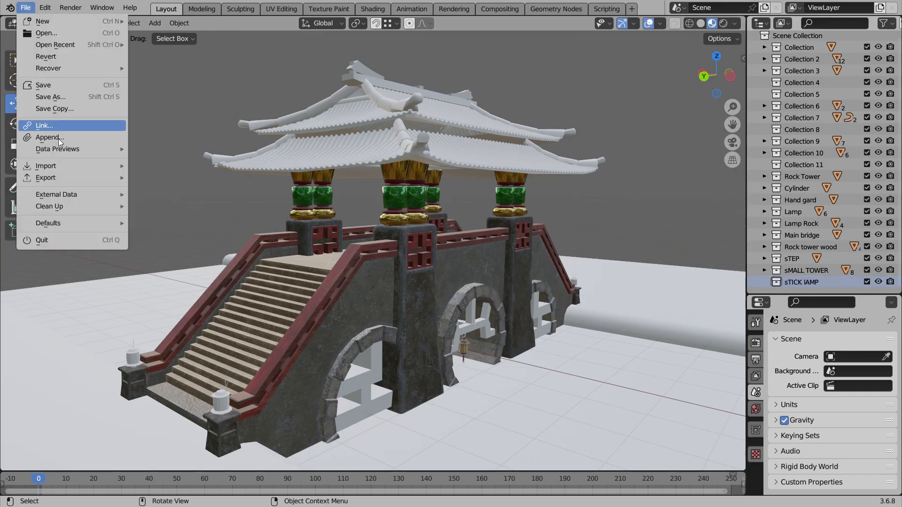
mouse_move(56, 163)
click(264, 259)
key(Return)
scroll(437, 300, down, 5)
double_click(454, 292)
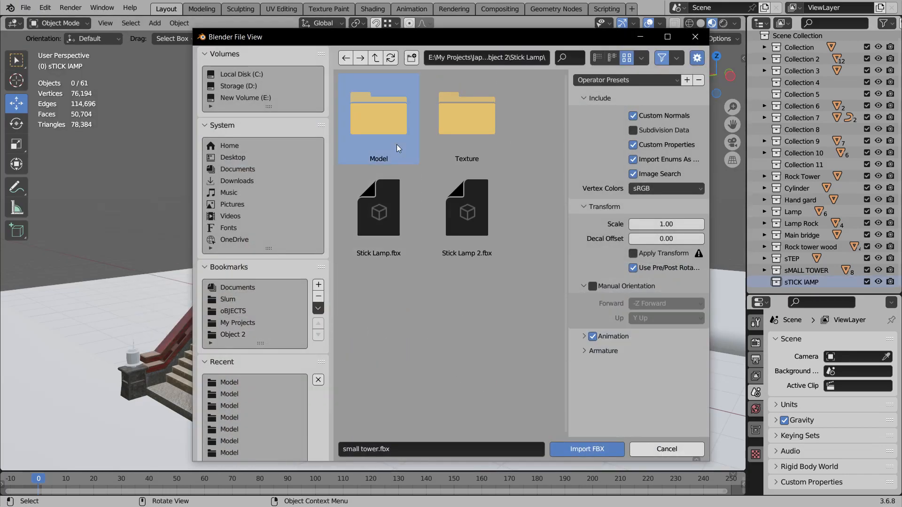
double_click(385, 202)
Step: Delete the untextured lamp body that overlaps the imported stick lamp on the front stair post
scroll(518, 250, down, 3)
middle_drag(518, 250, 225, 238)
key(KP_Decimal)
click(374, 241)
key(Delete)
click(381, 224)
click(382, 224)
key(ctrl+z)
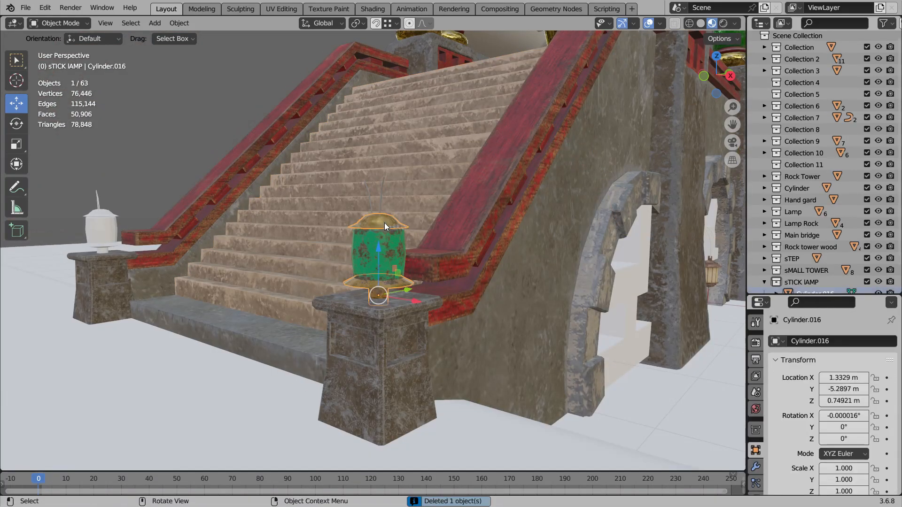
key(Delete)
Step: Delete the untextured sticks on top of that lamp, undoing the accidental removal of a textured one
scroll(397, 124, up, 6)
click(397, 124)
key(Delete)
click(396, 128)
key(Delete)
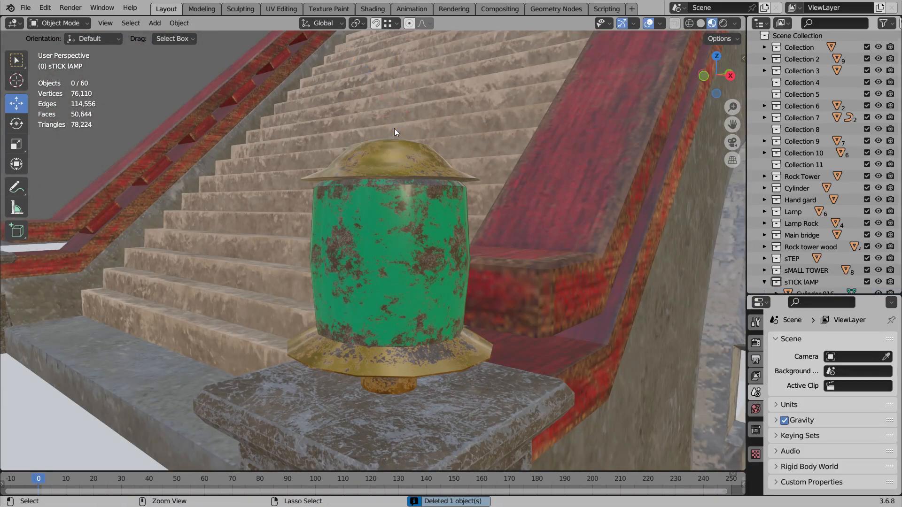
key(ctrl+z)
Step: Join the textured lamp body and its two sticks into one object
scroll(393, 128, down, 5)
middle_drag(383, 232, 389, 235)
shift+click(506, 254)
shift+click(506, 255)
right_click(181, 140)
click(181, 140)
Step: Duplicate the textured stick lamp about 2.7 m along negative X onto the other front post
scroll(465, 223, down, 4)
middle_drag(465, 223, 423, 277)
key(KP_1)
scroll(460, 273, up, 4)
key(shift+d)
key(x)
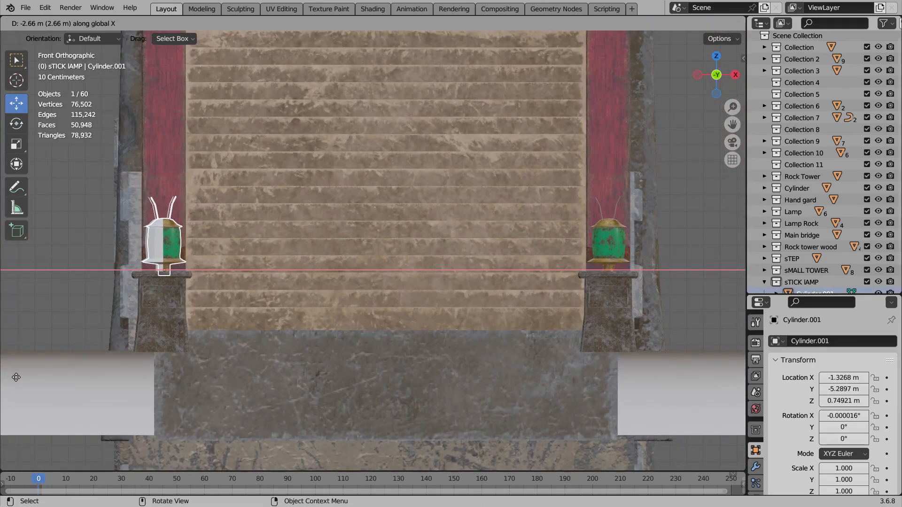
click(14, 376)
Step: Delete the untextured lamp body and its two sticks that overlap the duplicated lamp
click(172, 241)
key(Delete)
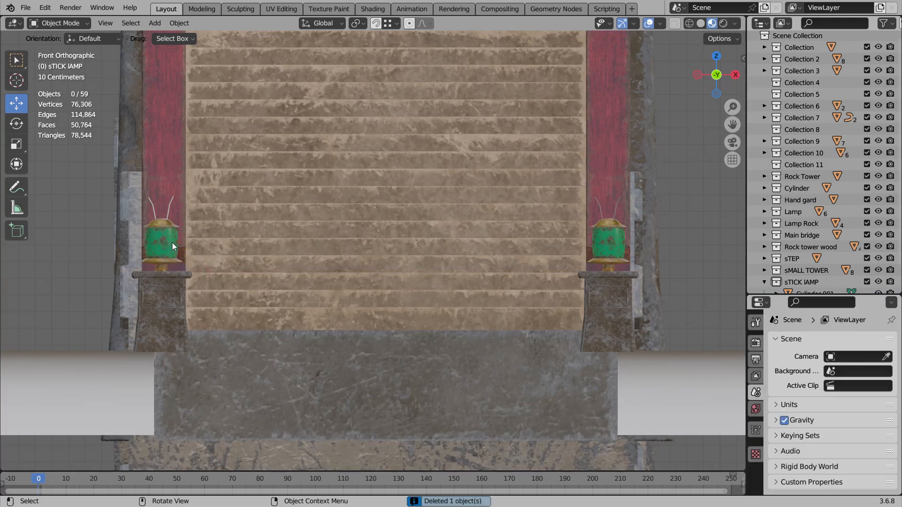
click(169, 207)
middle_drag(169, 208, 216, 241)
scroll(215, 239, down, 4)
middle_drag(275, 281, 373, 317)
scroll(373, 317, up, 2)
scroll(373, 317, down, 2)
click(427, 308)
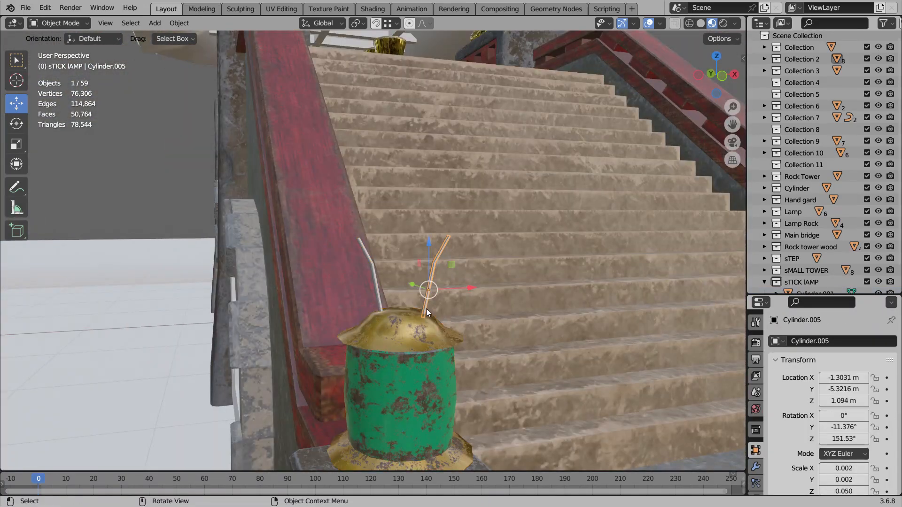
key(Delete)
click(379, 304)
click(379, 305)
key(Delete)
Step: Duplicate both textured stick lamps about 11.8 m along Y onto the posts at the bridge's far end
click(406, 347)
click(419, 334)
click(418, 343)
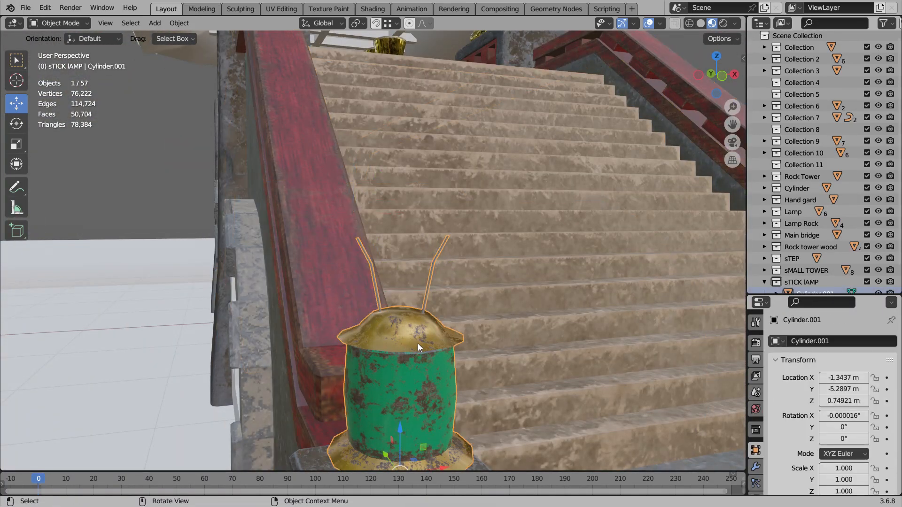
key(g)
right_click(409, 341)
scroll(309, 298, down, 5)
scroll(309, 297, down, 1)
shift+click(555, 264)
middle_drag(536, 277, 621, 274)
key(KP_3)
scroll(505, 273, down, 1)
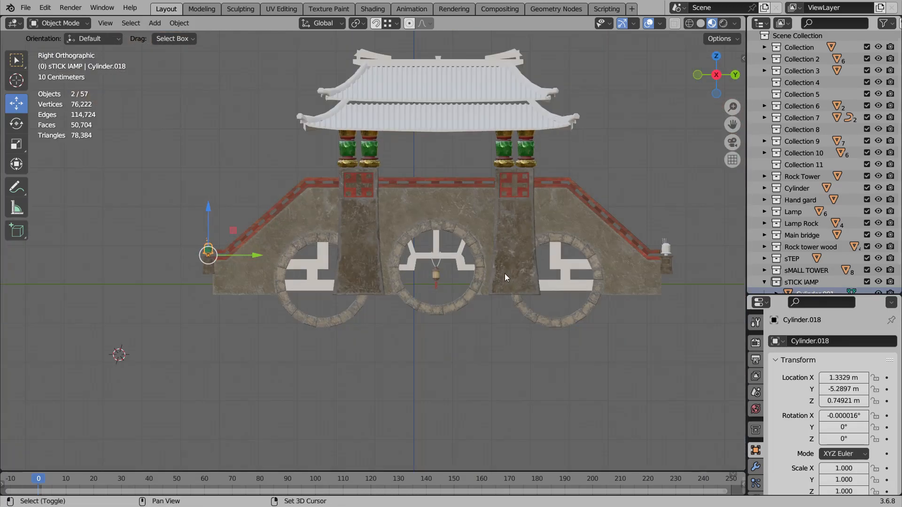
shift+middle_drag(505, 274, 431, 286)
scroll(431, 286, up, 1)
key(shift+d)
key(y)
click(501, 324)
Step: Delete the untextured lamp bodies and sticks on the two far-end posts
shift+middle_drag(502, 324, 115, 274)
scroll(115, 273, up, 8)
scroll(115, 274, up, 4)
drag(496, 330, 567, 329)
drag(311, 119, 401, 240)
key(Delete)
drag(463, 202, 579, 285)
drag(567, 328, 402, 345)
Step: Add a new collection named uNDER WOOD to the scene
scroll(402, 343, down, 5)
middle_drag(423, 338, 446, 331)
scroll(382, 327, down, 5)
scroll(404, 320, up, 2)
click(900, 23)
scroll(830, 206, down, 2)
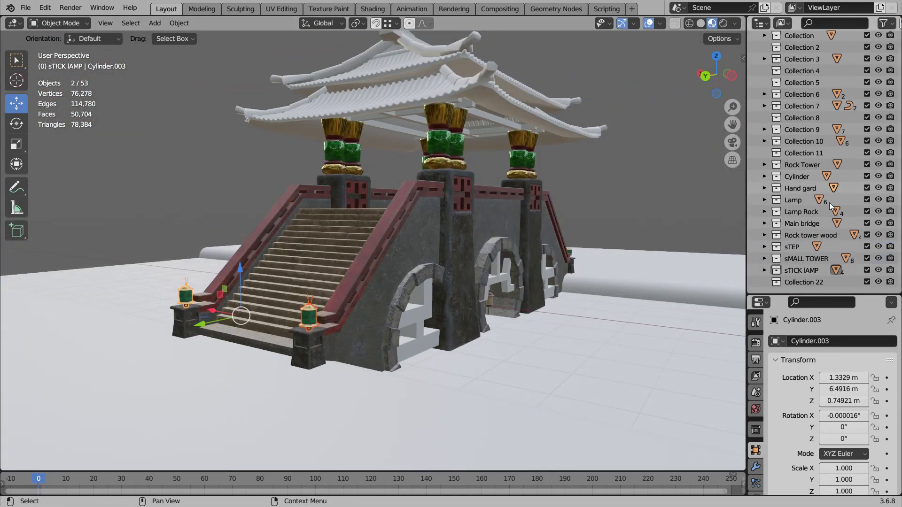
click(25, 7)
mouse_move(46, 166)
click(193, 304)
key(Escape)
Step: Import the textured under-bridge wood as FBX and delete the untextured wood it overlaps inside the arches
click(26, 8)
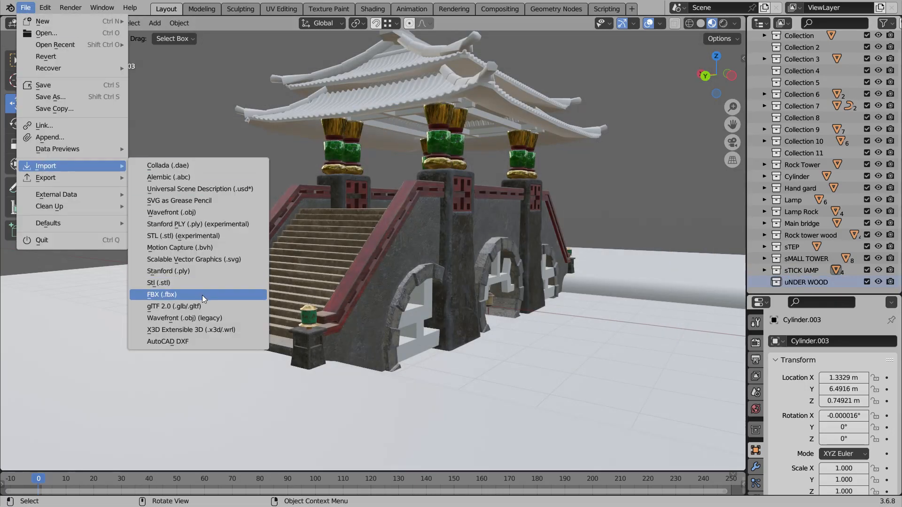
click(202, 295)
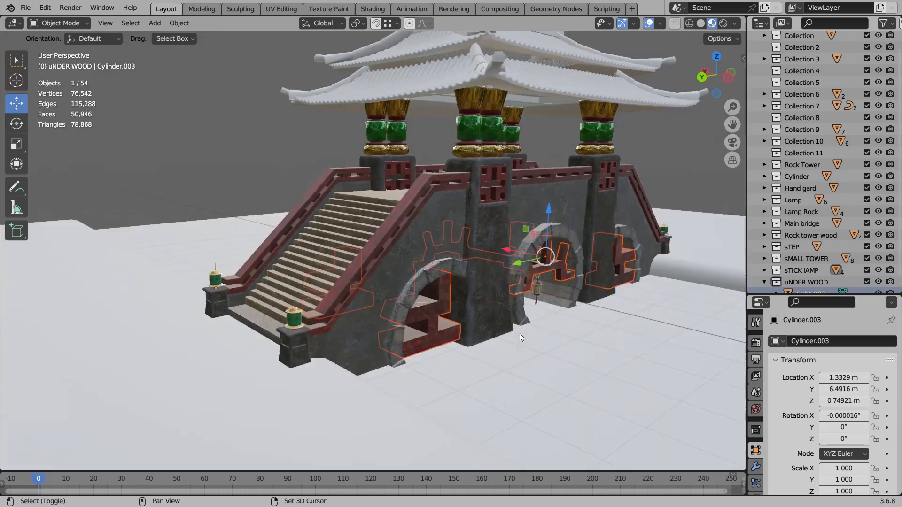
key(Delete)
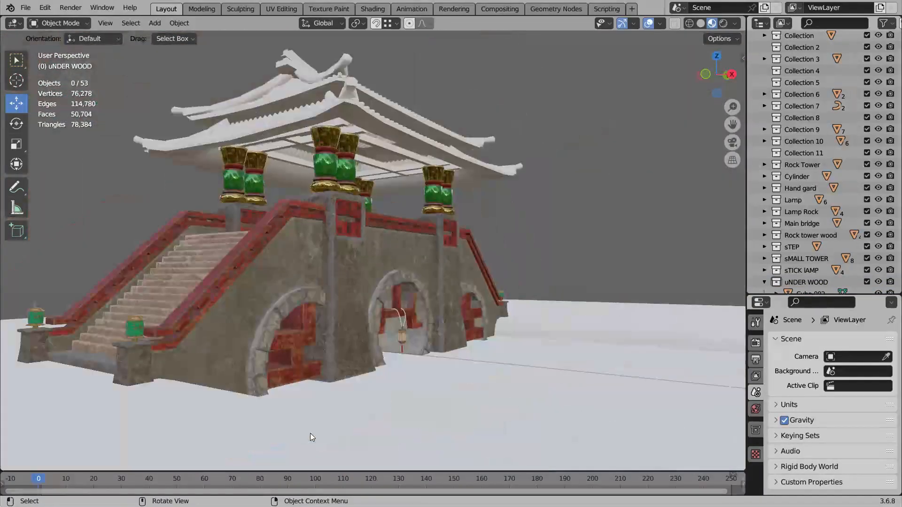
middle_drag(310, 433, 413, 387)
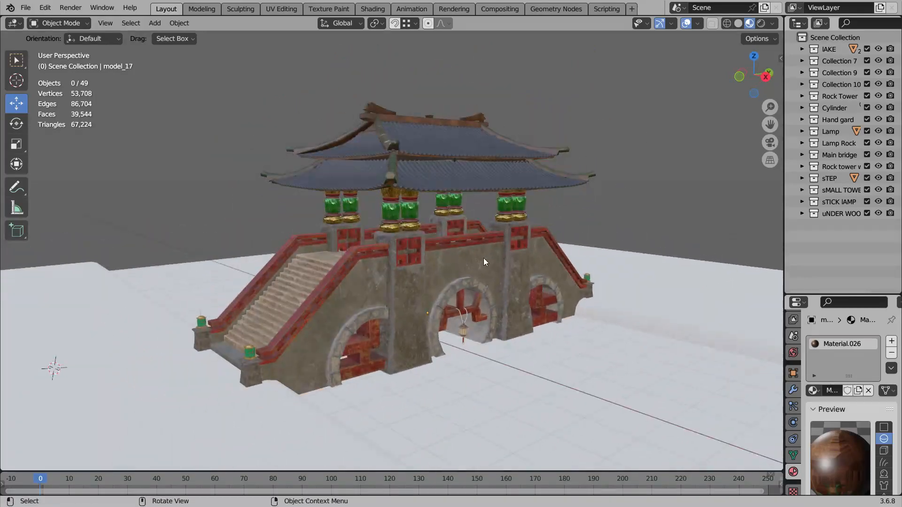
click(105, 23)
click(123, 89)
middle_drag(267, 221, 399, 211)
click(526, 150)
middle_drag(526, 160, 700, 207)
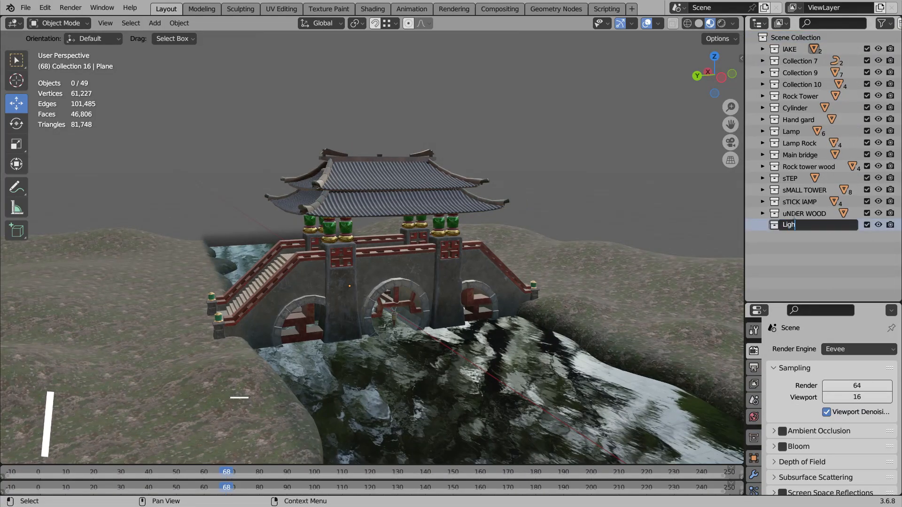
Step: Name the new collection Lighting, widen the viewport and add a plane mesh
drag(744, 231, 830, 239)
scroll(526, 258, down, 1)
middle_drag(522, 258, 493, 264)
key(shift+a)
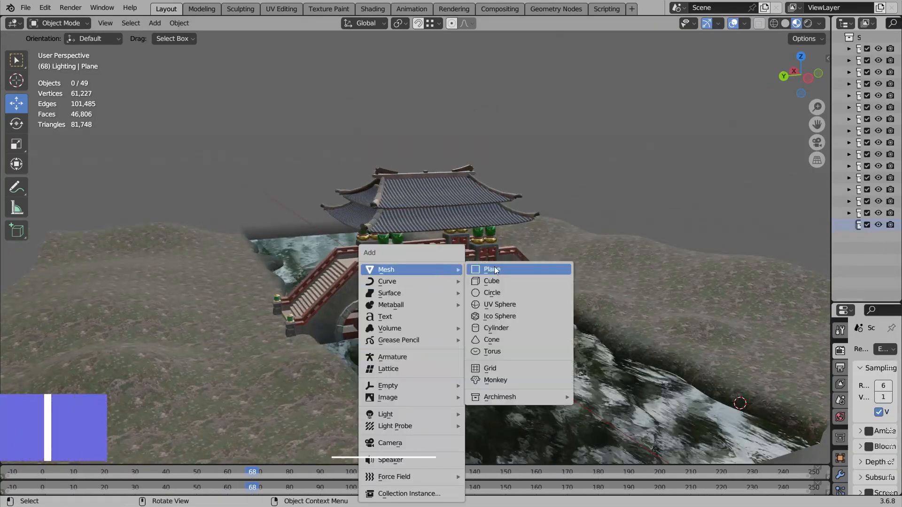
click(491, 268)
Step: Centre the new plane on the terrain and scale it up so it extends well beyond the ground
scroll(469, 295, down, 5)
key(KP_7)
key(g)
click(496, 217)
scroll(470, 226, down, 2)
key(s)
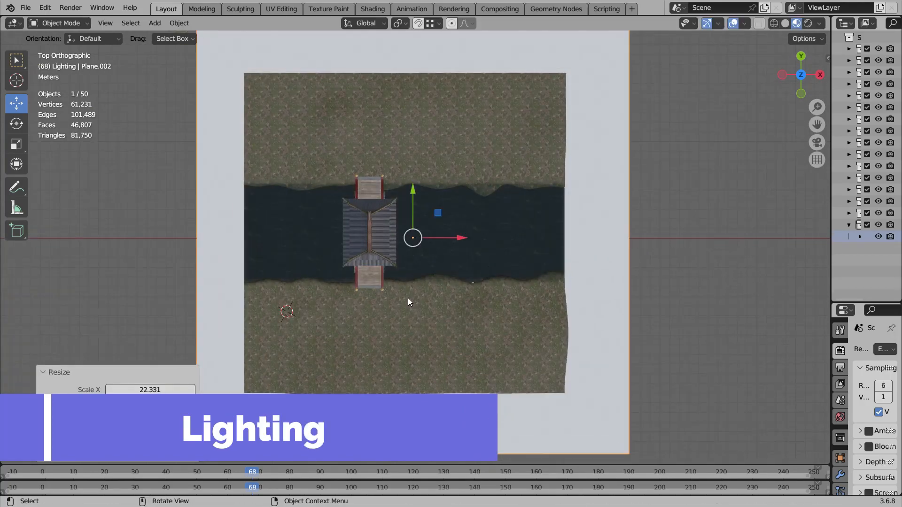
click(408, 297)
scroll(408, 286, down, 2)
key(s)
click(413, 262)
Step: Adjust the plane's height under the terrain and scale it by a further 1.650
middle_drag(413, 262, 435, 241)
key(KP_1)
drag(408, 262, 407, 238)
scroll(407, 238, up, 2)
middle_drag(413, 235, 358, 243)
scroll(489, 243, up, 1)
scroll(488, 244, down, 6)
middle_drag(488, 243, 366, 266)
drag(382, 263, 377, 264)
key(s)
click(529, 283)
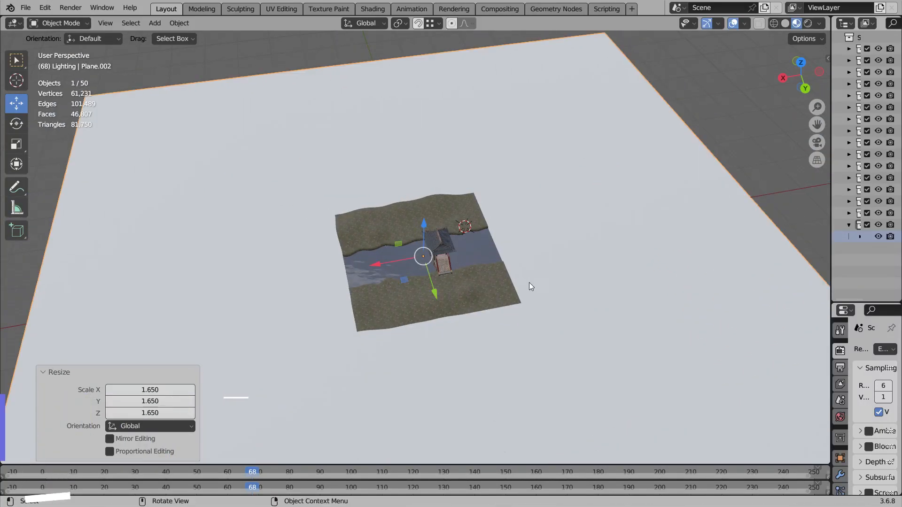
Step: Extrude two adjacent plane edges up along Z as backdrop walls and bevel the corners by 0.229 m with 8 segments
middle_drag(529, 283, 564, 277)
key(Tab)
shift+click(517, 147)
shift+click(627, 364)
middle_drag(627, 362, 682, 329)
key(e)
key(z)
click(472, 346)
scroll(472, 345, down, 3)
middle_drag(472, 345, 470, 368)
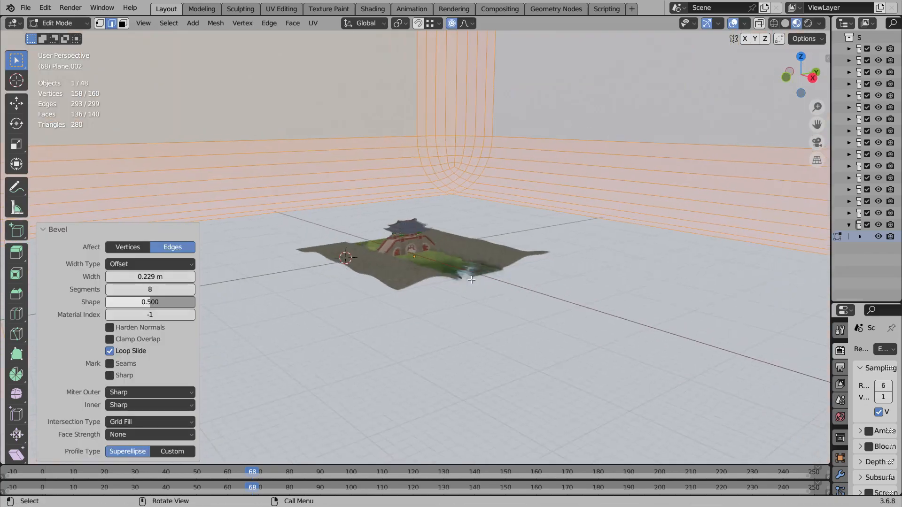
key(Tab)
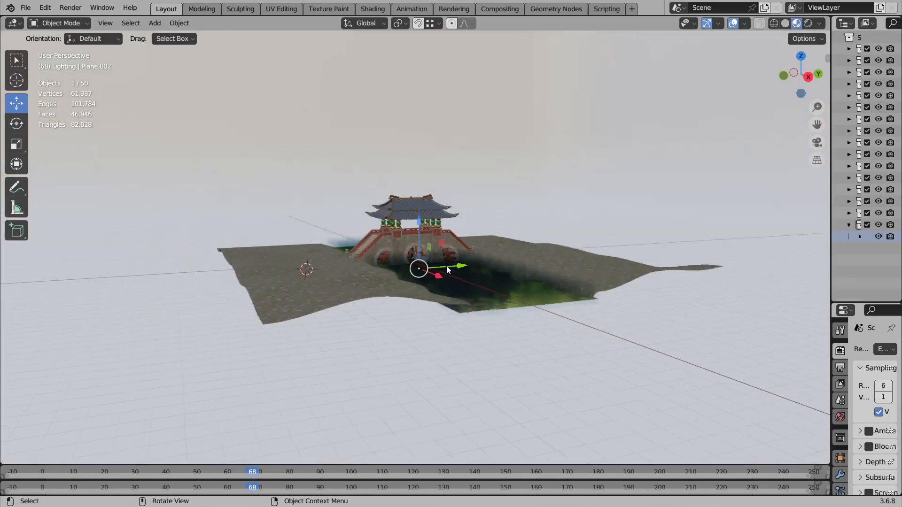
Step: Give the backdrop a new material with a dark grey base colour and shade it smooth
drag(830, 339, 754, 339)
click(837, 336)
click(801, 356)
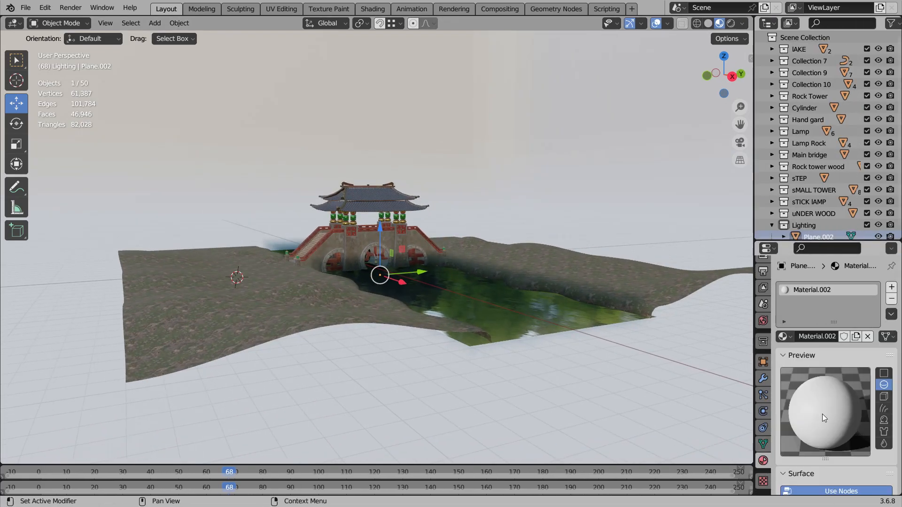
scroll(816, 412, down, 8)
click(851, 412)
drag(870, 287, 870, 308)
right_click(569, 213)
click(571, 215)
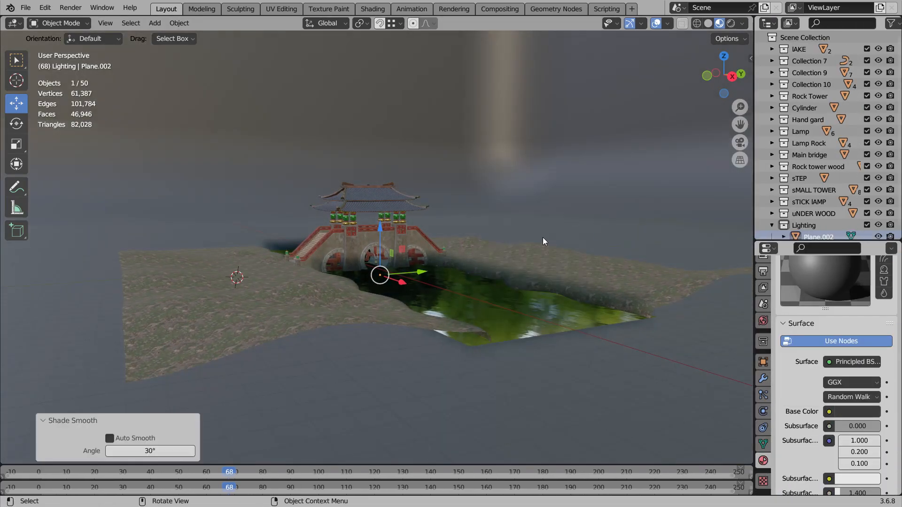
Step: Lighten the backdrop material's base colour to a lighter grey
scroll(543, 244, up, 3)
scroll(846, 404, down, 3)
scroll(852, 385, up, 1)
click(852, 375)
drag(870, 270, 871, 233)
scroll(469, 263, down, 3)
middle_drag(470, 263, 463, 291)
scroll(845, 206, down, 1)
Step: Hide the backdrop plane and add an area light to the Lighting collection
click(878, 229)
middle_drag(493, 254, 422, 289)
key(KP_1)
key(shift+a)
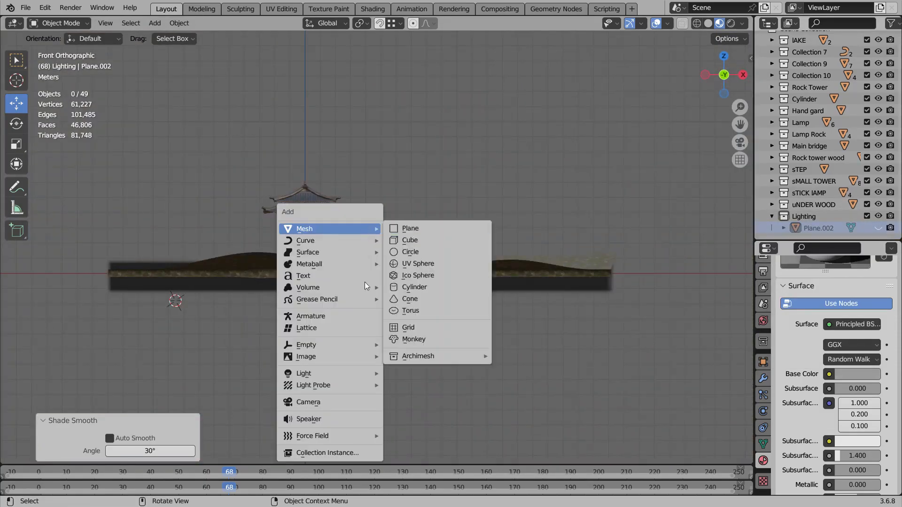
click(413, 410)
Step: Move the area light about 7.56 m along X and 14.34 m along Z to above the bridge roof
scroll(391, 289, down, 1)
key(g)
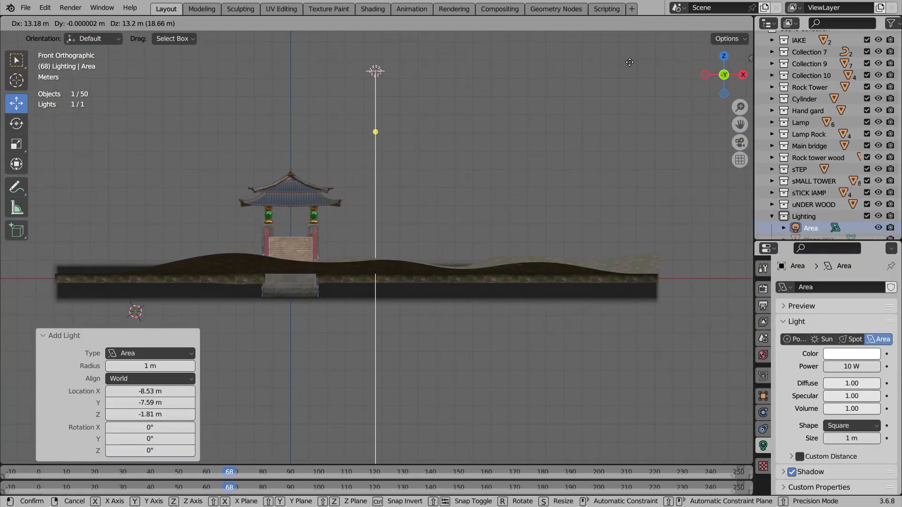
click(525, 41)
key(KP_3)
key(KP_1)
scroll(631, 191, down, 1)
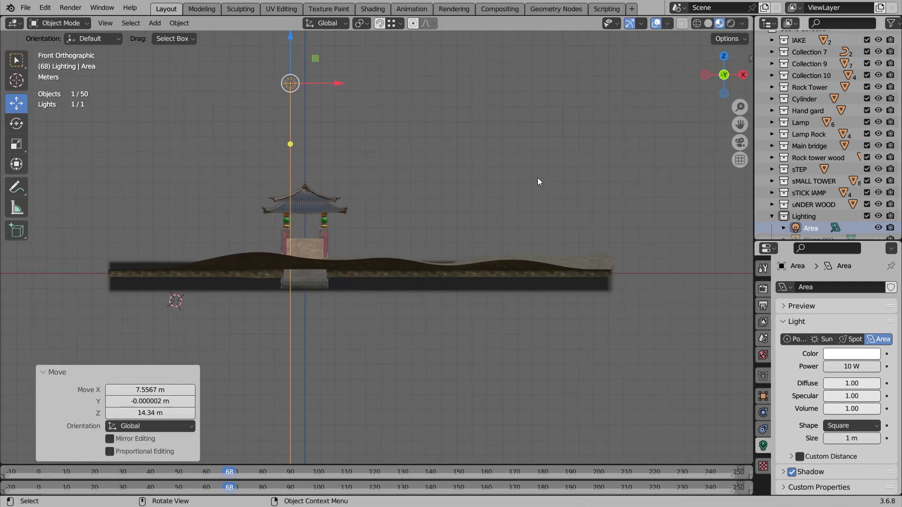
Step: Tilt the area light toward the bridge and reposition it above the roof in the front view
ctrl+middle_drag(538, 177, 538, 154)
shift+middle_drag(538, 154, 580, 254)
click(636, 199)
key(g)
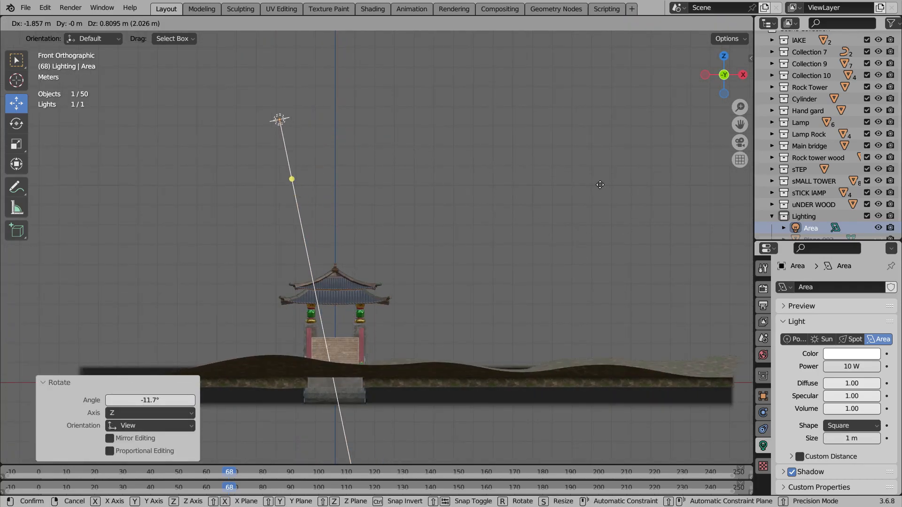
click(620, 140)
Step: Scale the area light up to about 7 times its size
middle_drag(620, 140, 314, 160)
click(434, 139)
key(s)
click(354, 357)
middle_drag(355, 357, 394, 336)
Step: Duplicate the area light, place the copy about 21.84 m along X, and angle it toward the bridge
key(KP_1)
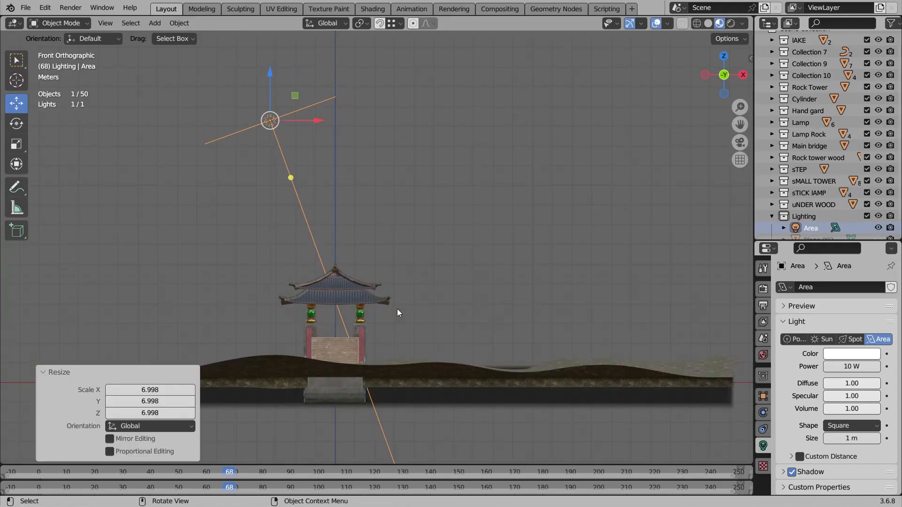
key(shift+s)
click(17, 231)
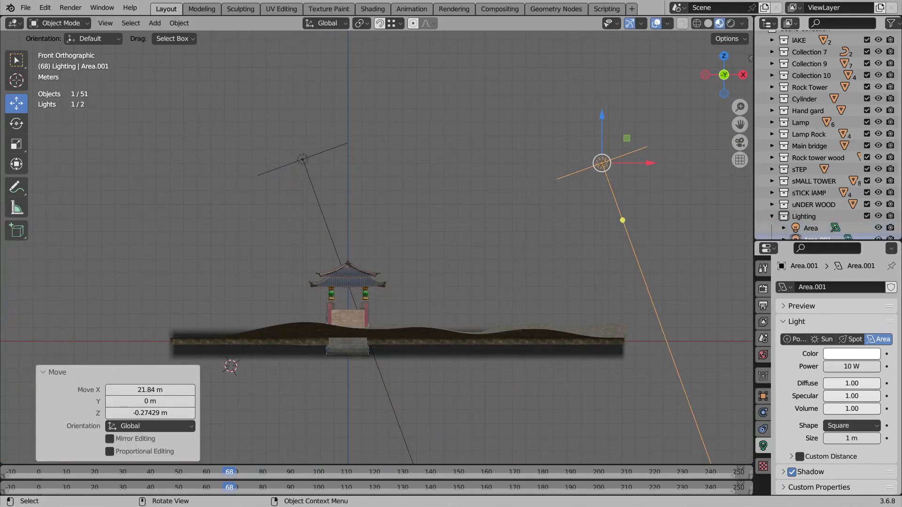
key(Return)
click(626, 320)
Step: Duplicate the angled area light in the top view and place the copy on the negative Y side of the bridge
middle_drag(626, 320, 699, 100)
key(KP_7)
scroll(619, 272, down, 2)
key(shift+d)
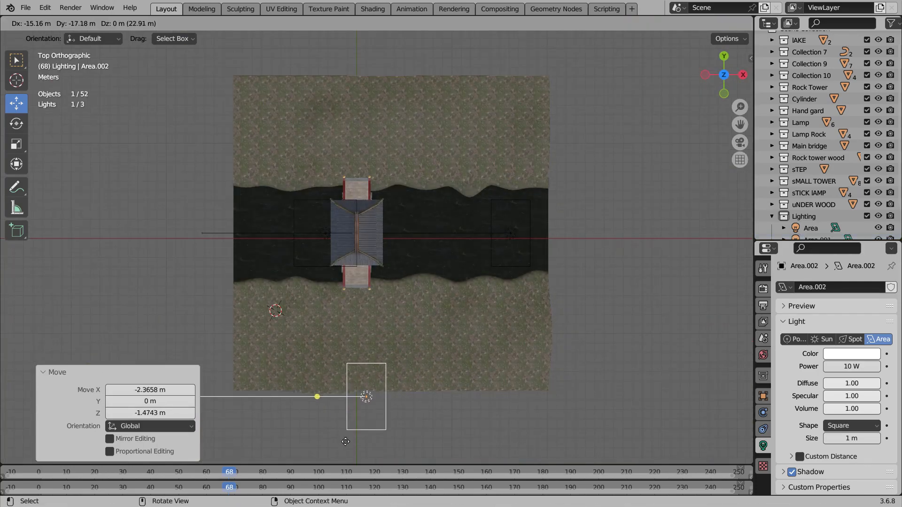
click(359, 423)
middle_drag(408, 319, 469, 281)
scroll(371, 249, up, 4)
scroll(469, 249, down, 3)
Step: Preview the scene in rendered shading and set the overhead area light's power to 10000 W
click(399, 122)
key(z)
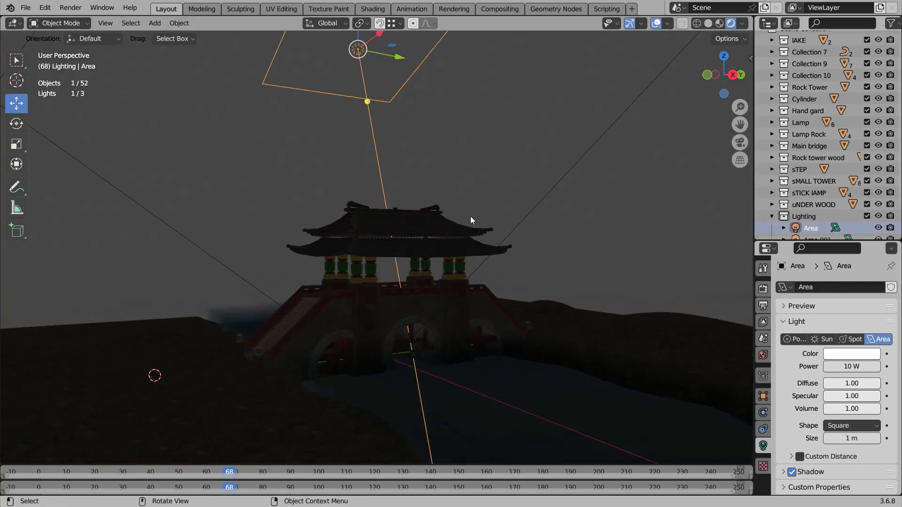
click(839, 368)
text(10000)
key(Return)
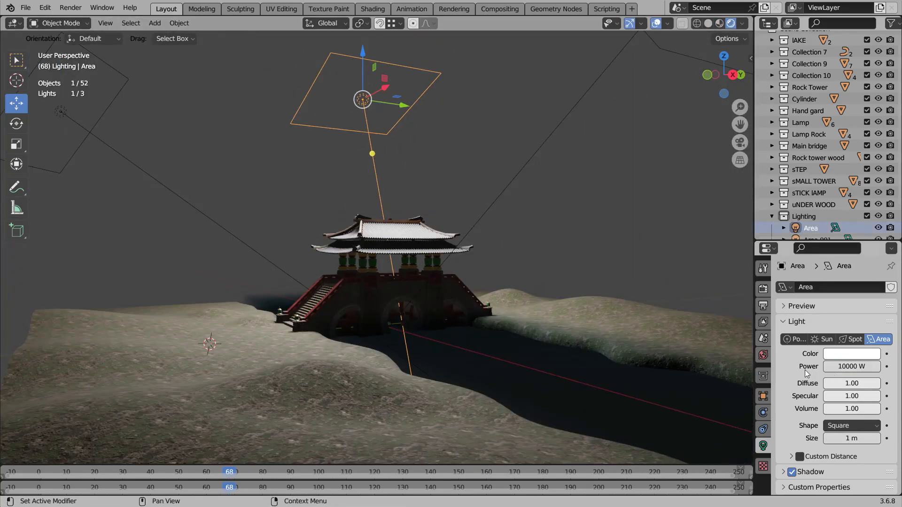
Step: Raise the power of the two side area lights, setting the one on the positive X side to 10000 W
shift+middle_drag(562, 281, 587, 308)
click(281, 282)
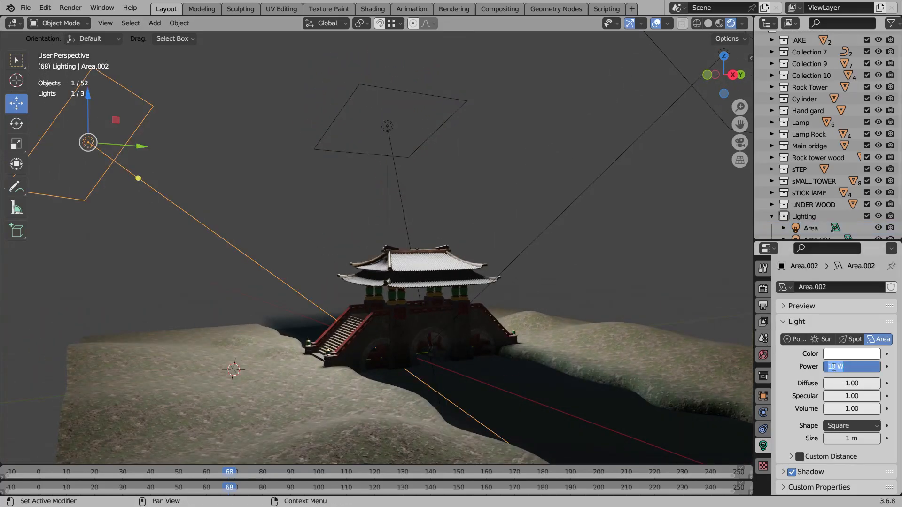
key(Return)
scroll(610, 240, down, 1)
click(546, 197)
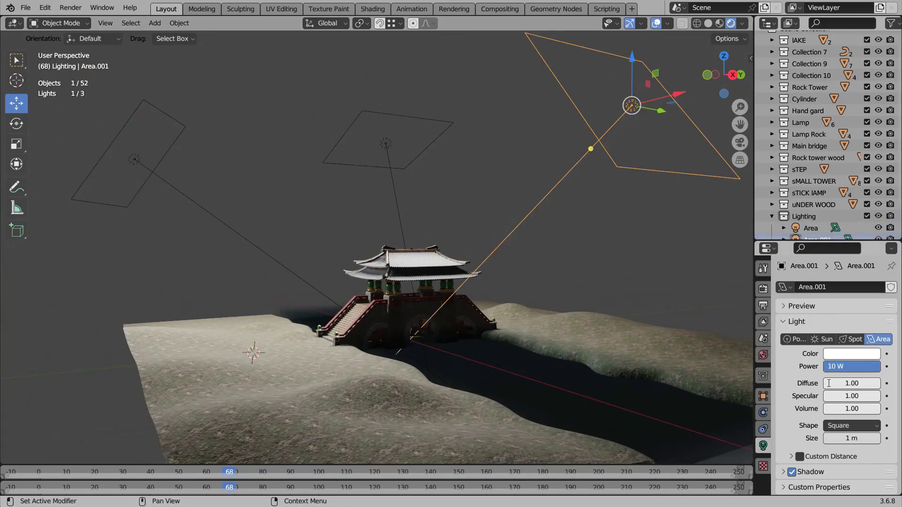
key(Return)
scroll(576, 345, up, 4)
scroll(581, 347, down, 1)
mouse_move(582, 347)
middle_down()
mouse_move(653, 446)
mouse_move(583, 353)
middle_up()
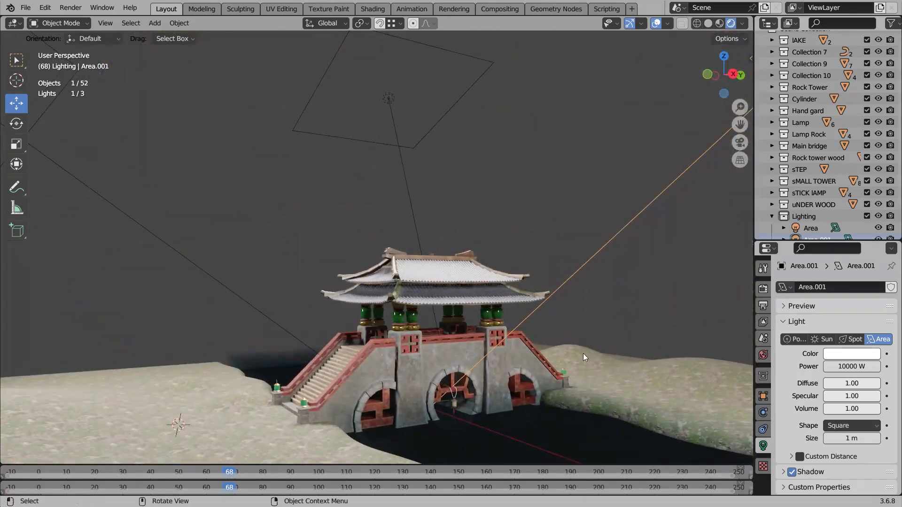
Step: Reduce the power of the area light on the negative Y side to 1000 W
click(836, 366)
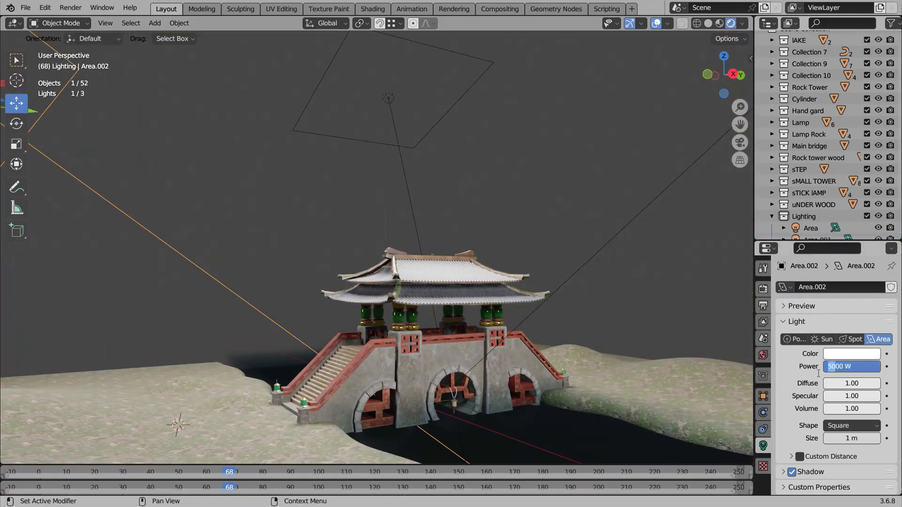
text(1000)
key(Return)
scroll(622, 346, up, 3)
scroll(604, 351, down, 3)
middle_drag(522, 371, 592, 263)
scroll(549, 301, up, 4)
click(845, 367)
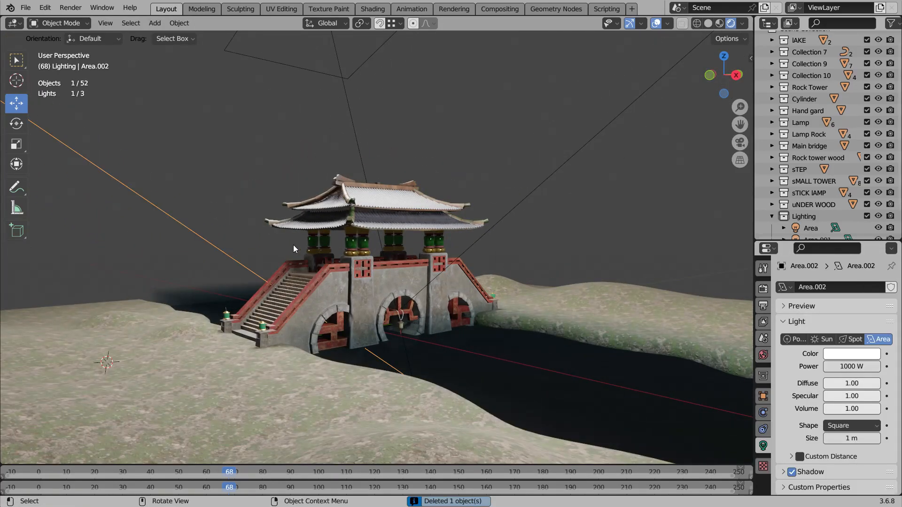
Step: Reposition the positive X area light in the front view, rotate it about 9.42° toward the bridge, and adjust its power
middle_drag(293, 244, 452, 306)
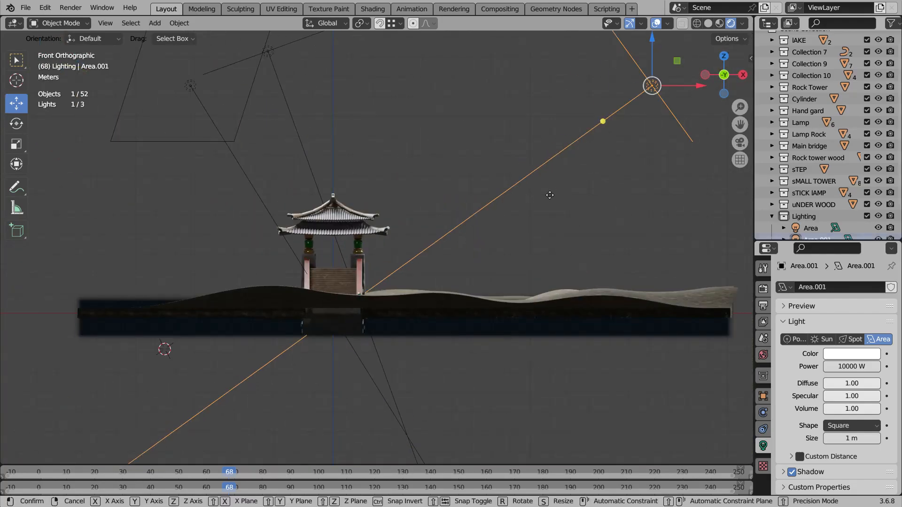
click(501, 242)
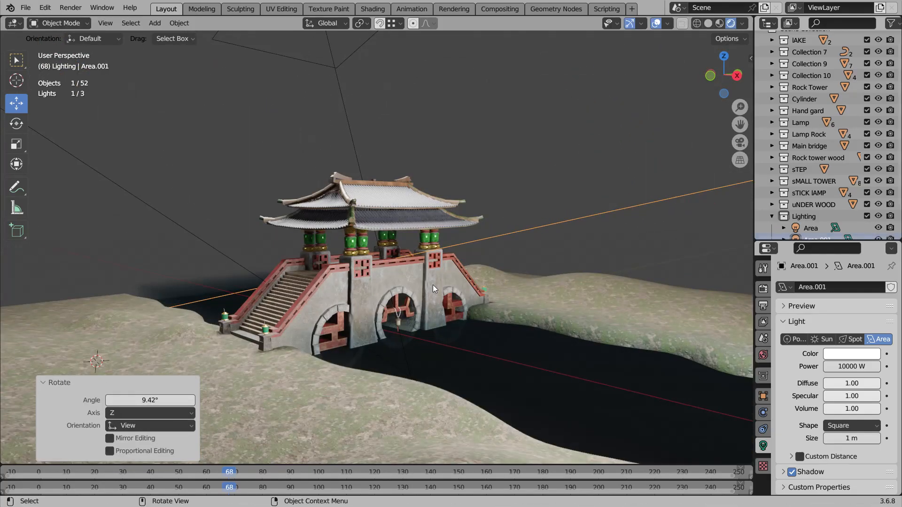
middle_drag(432, 285, 476, 282)
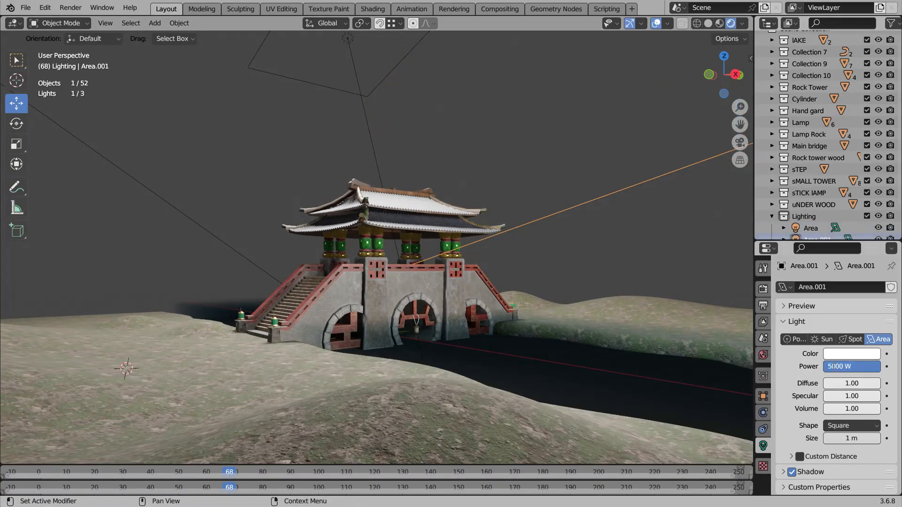
text(8)
key(Return)
Step: Brighten the Volume Absorption colour in the water plane's Material.001 to its maximum value
middle_drag(615, 328, 594, 351)
click(592, 355)
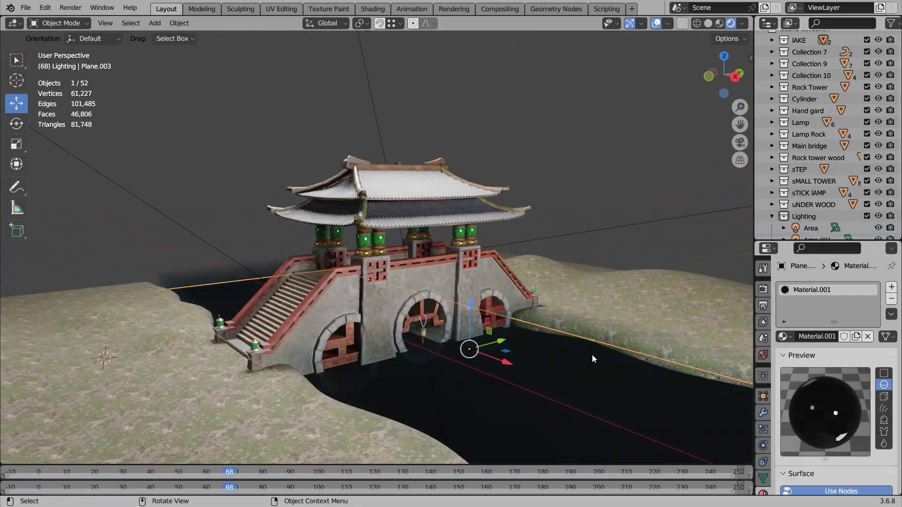
click(373, 8)
middle_drag(425, 469, 408, 452)
scroll(409, 453, down, 1)
mouse_move(515, 452)
middle_down()
mouse_move(636, 457)
mouse_move(432, 484)
middle_up()
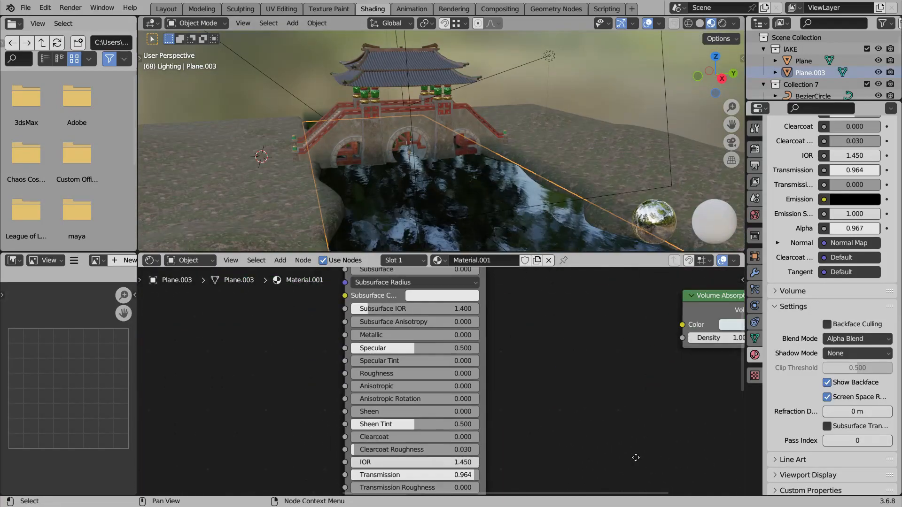
scroll(558, 353, up, 2)
scroll(558, 354, down, 2)
click(530, 354)
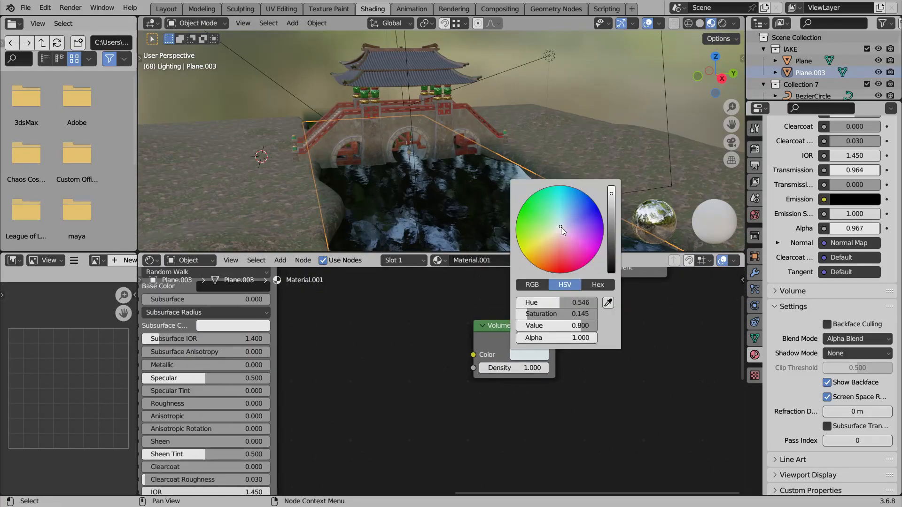
drag(611, 193, 611, 186)
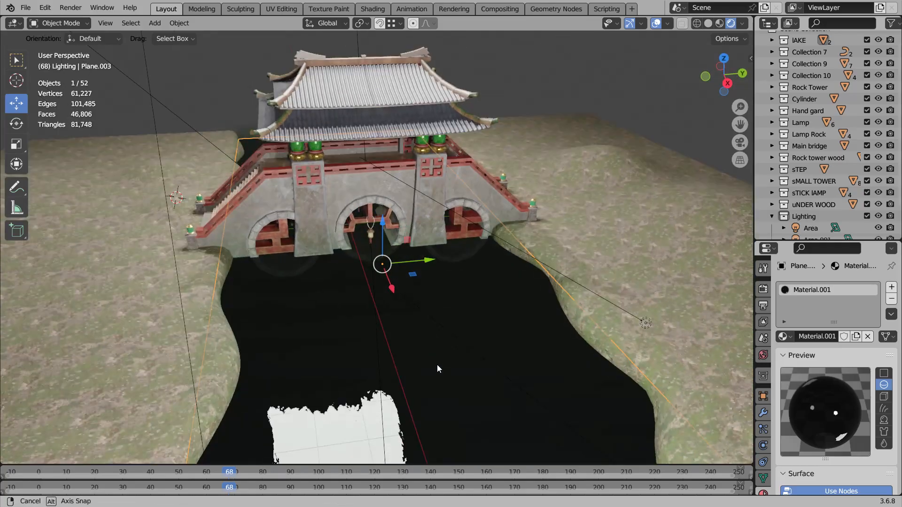
Step: Check the render engine options in the scene's render settings
middle_drag(437, 365, 453, 337)
click(763, 289)
click(845, 287)
shift+middle_drag(511, 215, 602, 275)
scroll(615, 281, up, 2)
scroll(523, 266, up, 1)
Step: Add a point light and move it near the bridge's middle arch
key(shift+a)
click(568, 409)
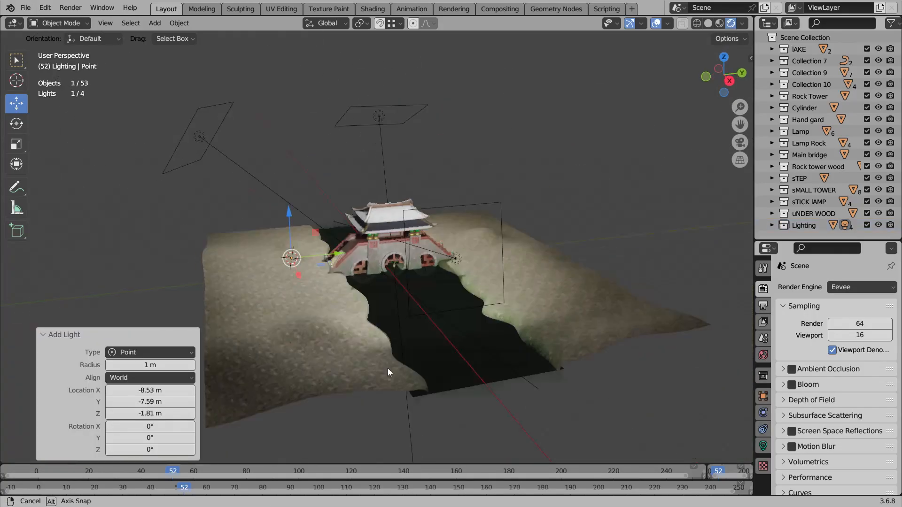
key(KP_7)
key(g)
click(468, 241)
middle_drag(468, 240, 439, 335)
key(g)
key(z)
click(462, 268)
Step: Bring the point light next to the lantern hanging in the middle arch
scroll(475, 298, up, 4)
drag(478, 330, 408, 324)
drag(359, 277, 358, 296)
drag(407, 343, 401, 342)
middle_drag(479, 324, 437, 300)
scroll(451, 291, up, 3)
middle_drag(503, 270, 376, 263)
scroll(422, 291, up, 3)
middle_drag(469, 324, 514, 337)
drag(359, 281, 399, 277)
drag(394, 296, 424, 309)
scroll(798, 422, down, 2)
Step: Adjust the point light's power and change its colour to a warm orange
click(763, 445)
click(825, 369)
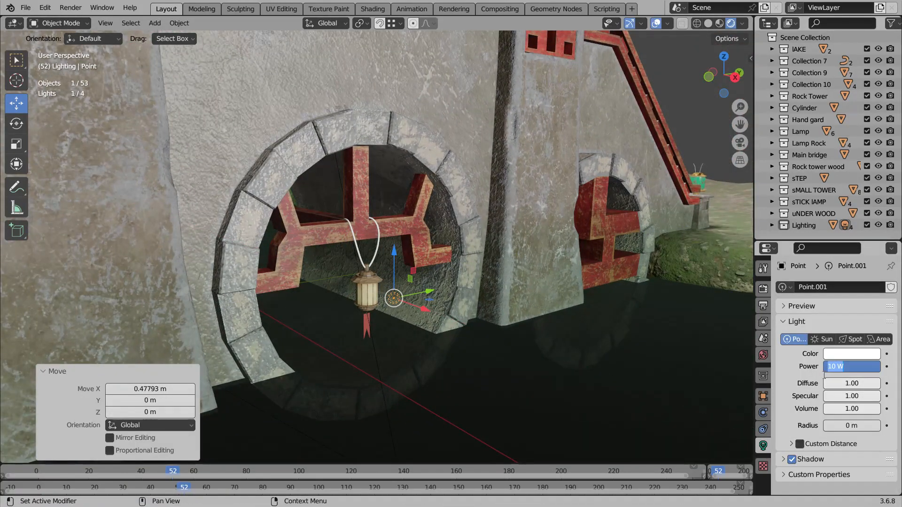
text(0)
key(Return)
click(847, 355)
drag(817, 245, 804, 264)
Step: Fine-tune the point light's position along its axes so it sits at the hanging lantern
drag(429, 291, 403, 297)
drag(399, 314, 407, 316)
middle_drag(606, 319, 483, 369)
drag(491, 355, 599, 349)
drag(638, 376, 652, 400)
middle_drag(554, 376, 650, 327)
middle_drag(423, 282, 463, 303)
drag(415, 233, 437, 230)
drag(407, 217, 409, 229)
drag(428, 261, 432, 262)
drag(410, 207, 409, 209)
middle_drag(413, 268, 487, 264)
mouse_move(142, 306)
mouse_down()
mouse_move(164, 308)
mouse_move(141, 307)
mouse_up()
middle_drag(141, 307, 56, 303)
drag(450, 272, 458, 278)
drag(461, 258, 466, 258)
drag(458, 278, 458, 278)
scroll(455, 286, down, 3)
scroll(455, 286, up, 2)
middle_drag(455, 286, 466, 286)
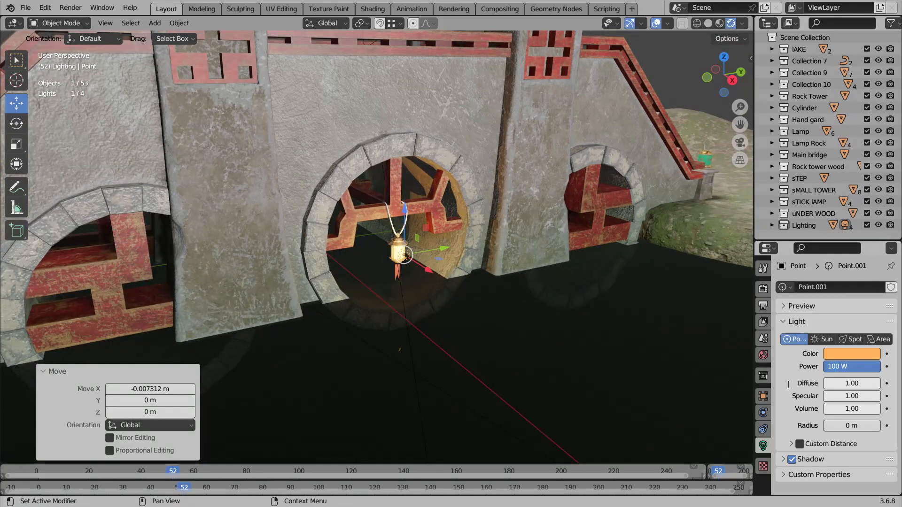
Step: Set the point light's power to 100 W
text(100)
key(Return)
scroll(496, 322, down, 8)
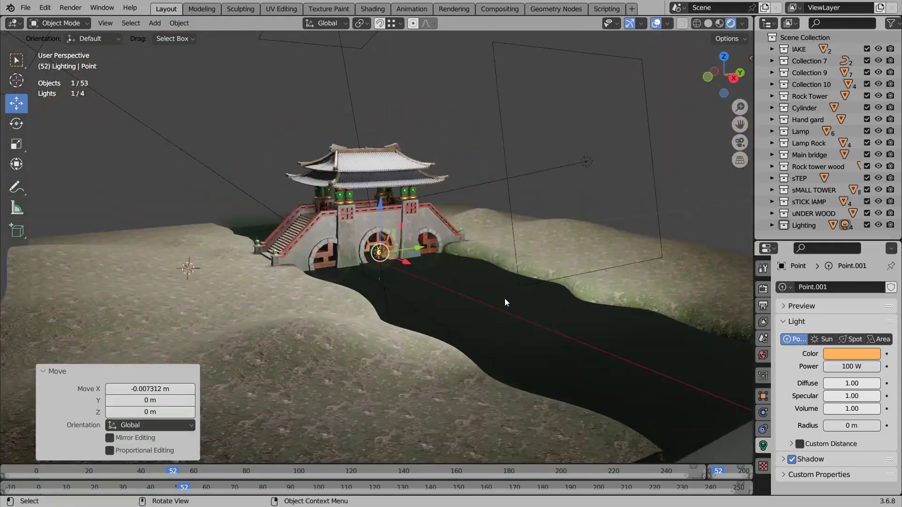
Step: Return the viewport to solid shading and create a collection named "Sakura tree"
click(708, 23)
scroll(489, 212, up, 4)
click(587, 126)
middle_drag(489, 212, 463, 212)
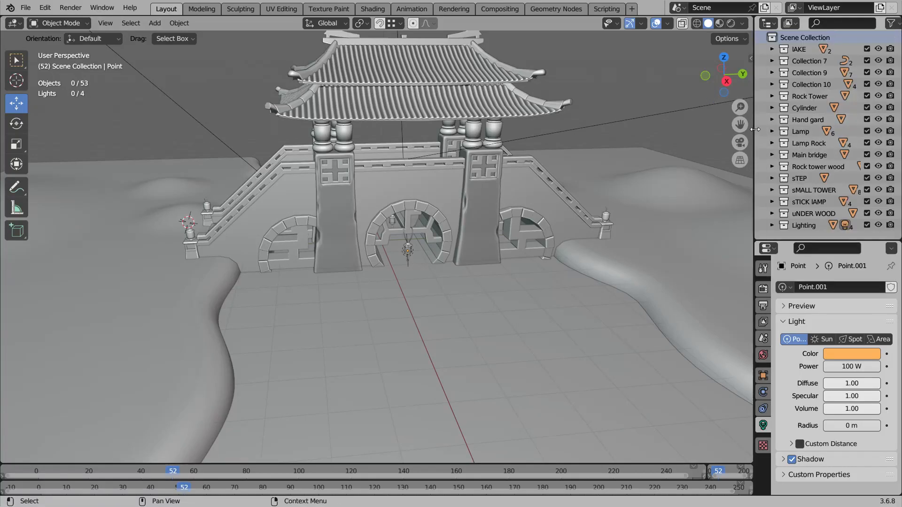
drag(753, 131, 724, 131)
click(890, 23)
scroll(779, 206, down, 1)
double_click(783, 229)
text(Sakura tree)
key(Return)
scroll(376, 227, down, 2)
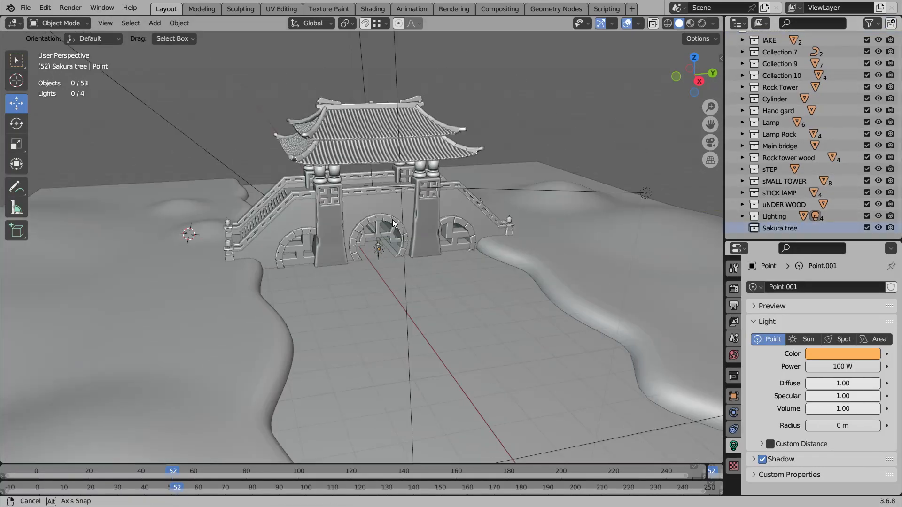
Step: Import the tree FBX from the "Sakura tree'" folder in E:\My Projects into the new collection
middle_drag(376, 228, 374, 203)
click(25, 8)
mouse_move(62, 166)
click(162, 292)
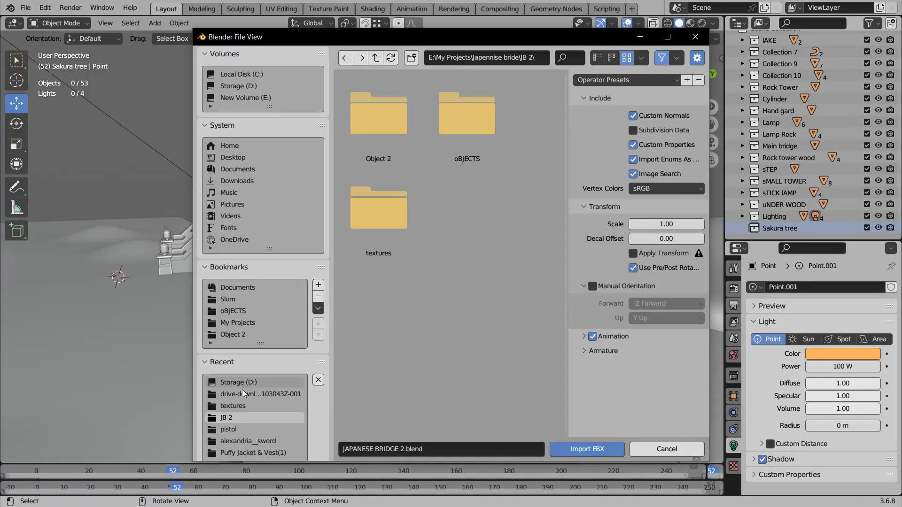
click(446, 59)
key(BackSpace)
key(Return)
scroll(424, 189, down, 12)
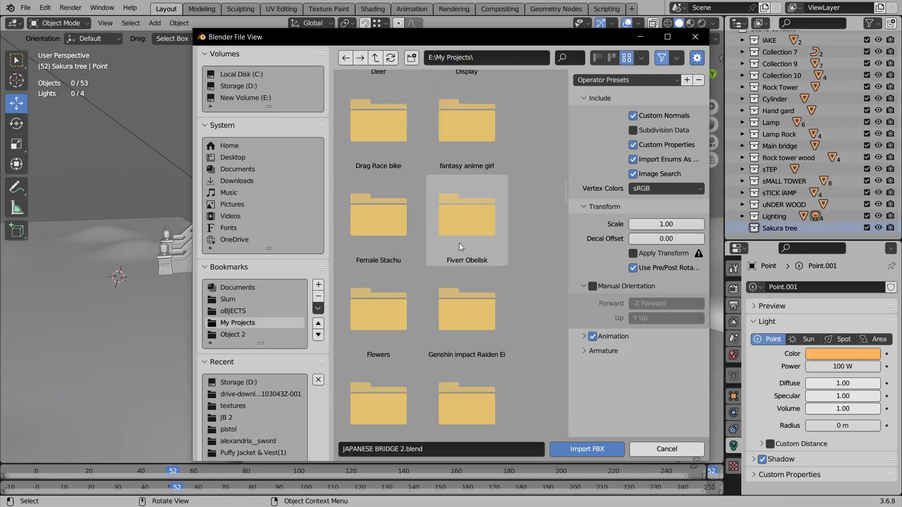
scroll(481, 322, down, 12)
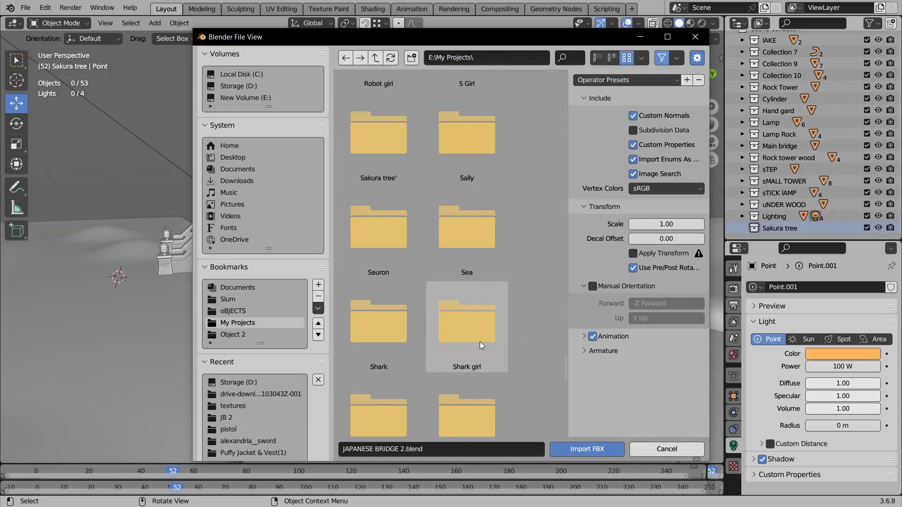
scroll(480, 342, up, 2)
double_click(375, 188)
double_click(454, 136)
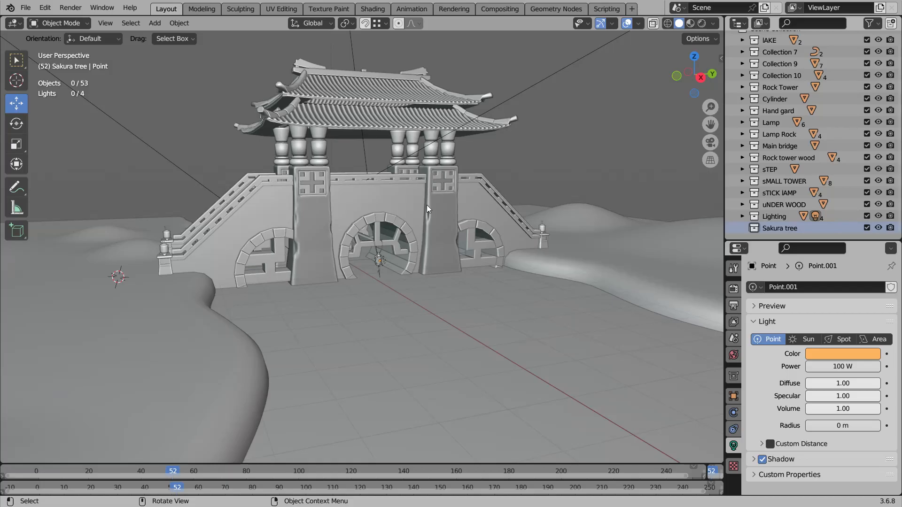
Step: Move the imported sakura tree in the front view to the positive X side of the bridge
scroll(426, 206, down, 6)
middle_drag(426, 205, 403, 228)
key(KP_1)
scroll(423, 228, up, 1)
key(g)
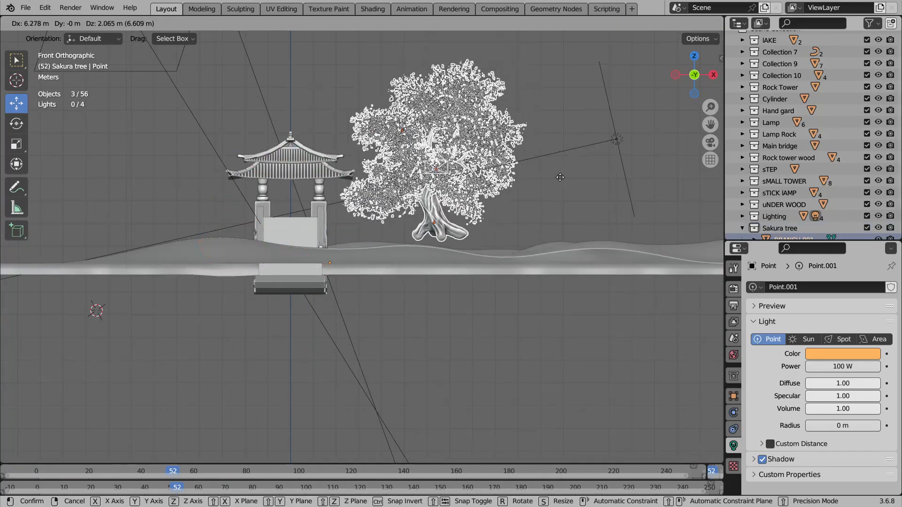
right_click(559, 177)
scroll(477, 218, down, 5)
scroll(474, 207, up, 8)
key(g)
click(523, 142)
Step: Move the sakura tree about 8.13 m along Y onto the river bank
scroll(517, 150, down, 4)
middle_drag(491, 169, 384, 183)
drag(340, 200, 453, 200)
middle_drag(453, 200, 497, 225)
scroll(498, 226, up, 2)
scroll(789, 206, down, 3)
middle_drag(563, 225, 540, 214)
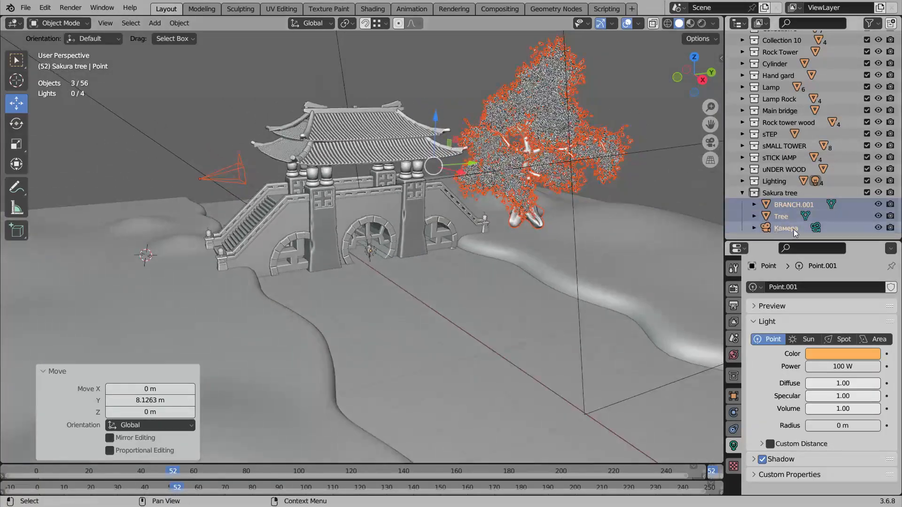
Step: Delete the imported camera from the Sakura tree collection and scale the branch and trunk meshes together
click(791, 229)
key(Delete)
click(787, 217)
shift+click(782, 224)
key(s)
click(614, 213)
Step: Move the sakura tree about -4.62 m along X so it stands on the bank beside the bridge
middle_drag(614, 212, 573, 222)
drag(592, 156, 592, 153)
scroll(577, 196, down, 4)
middle_drag(578, 195, 479, 185)
scroll(451, 202, up, 4)
drag(408, 235, 522, 236)
middle_drag(521, 237, 603, 264)
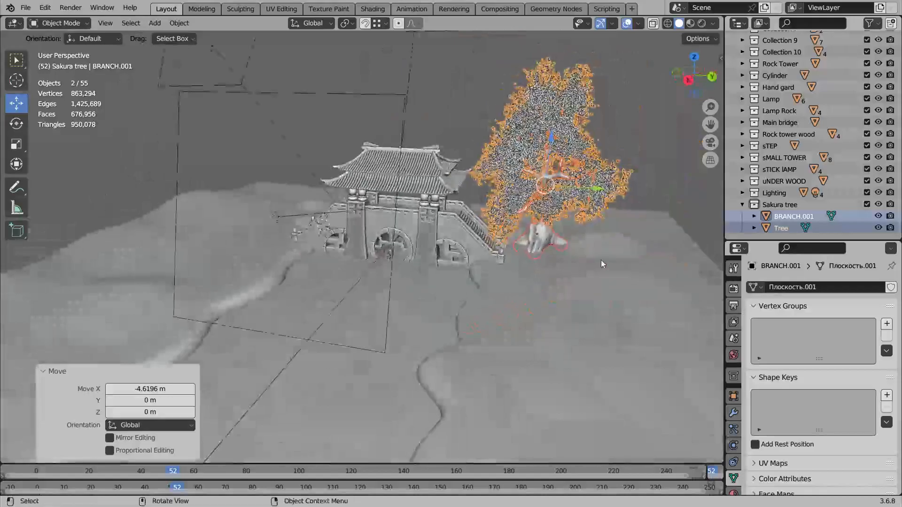
Step: Rotate the sakura tree around the vertical axis from the top view and nudge its position
key(KP_7)
key(r)
click(257, 226)
drag(316, 129, 322, 130)
Step: Reposition the sakura tree on the bank, including a shift of about -1.54 m along Y
scroll(338, 165, up, 2)
middle_drag(338, 165, 422, 343)
drag(567, 165, 591, 162)
middle_drag(515, 207, 421, 276)
drag(526, 427, 522, 428)
drag(590, 453, 565, 404)
key(KP_7)
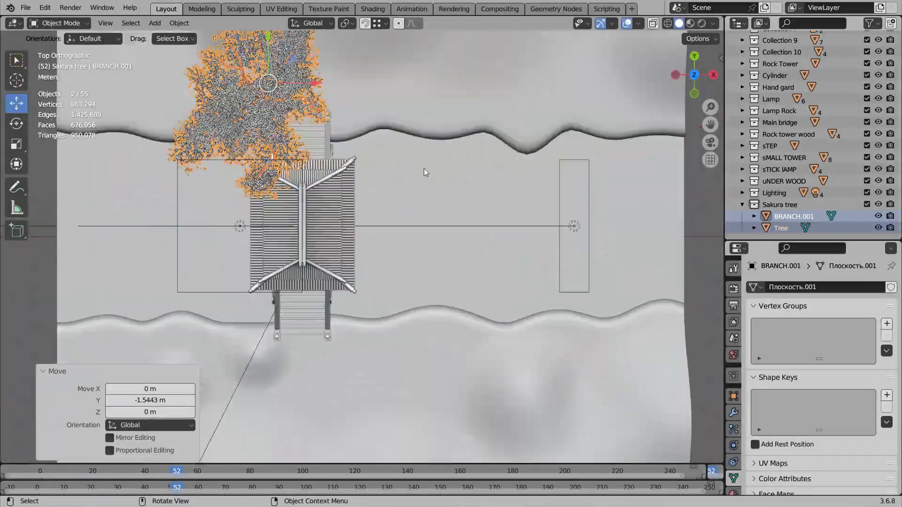
Step: Rotate the sakura tree again from the top view and move it next to the bridge stairs
shift+middle_drag(426, 165, 473, 274)
key(r)
click(449, 353)
middle_drag(450, 353, 342, 287)
drag(441, 178, 443, 195)
scroll(443, 195, up, 3)
middle_drag(443, 195, 399, 136)
drag(538, 146, 576, 147)
scroll(563, 164, down, 3)
middle_drag(531, 184, 550, 186)
scroll(550, 186, up, 1)
Step: Switch the viewport to material preview, scale the sakura branches and trunk together, and shift them vertically
click(690, 23)
middle_drag(474, 155, 416, 204)
click(425, 202)
scroll(436, 211, up, 3)
shift+click(496, 192)
key(s)
click(503, 197)
middle_drag(503, 198, 520, 178)
drag(446, 133, 447, 107)
Step: Reshape the ground mesh near the tree roots by moving one vertex with proportional editing
middle_drag(301, 202, 284, 225)
scroll(284, 225, up, 4)
click(525, 279)
key(Tab)
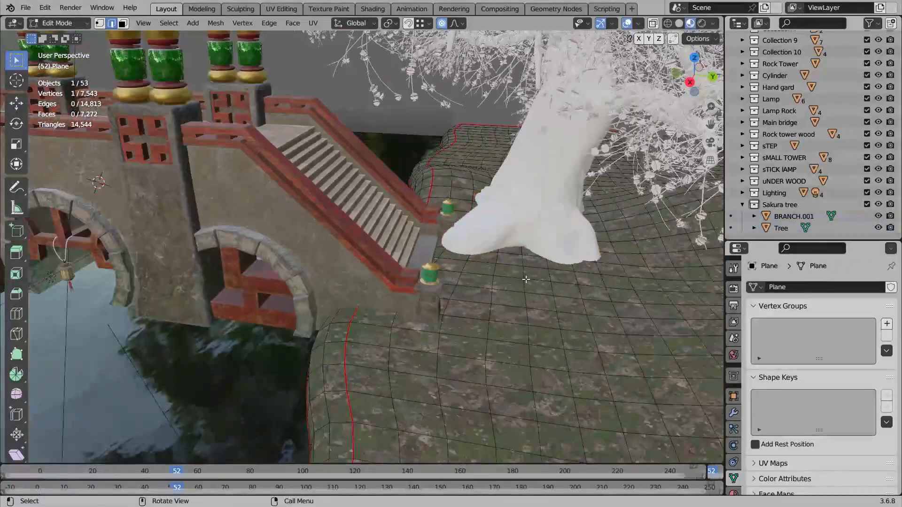
middle_drag(523, 238, 575, 271)
key(g)
scroll(575, 272, down, 3)
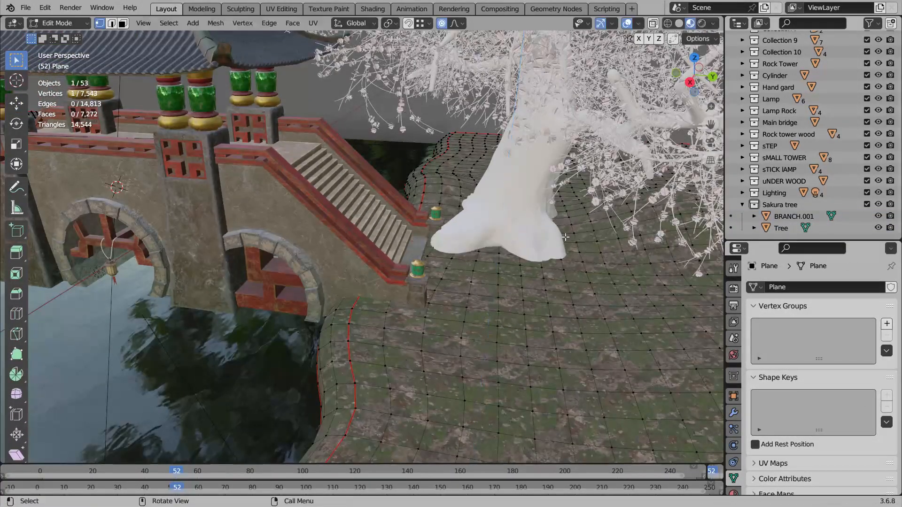
click(567, 243)
mouse_move(567, 244)
middle_down()
mouse_move(531, 253)
mouse_move(500, 240)
mouse_move(441, 266)
middle_up()
key(Tab)
Step: Select the tree trunk, switch to the Shading workspace, and isolate the trunk in local view
click(479, 220)
click(372, 9)
click(470, 301)
middle_drag(470, 303, 490, 362)
scroll(490, 362, down, 1)
middle_drag(531, 188, 437, 197)
shift+middle_drag(437, 197, 429, 165)
click(243, 23)
mouse_move(266, 124)
click(410, 125)
Step: Apply a Principled texture setup to the trunk material using Albedo.jpg, AO.jpg, Glossiness.jpg and Height.jpg
middle_drag(469, 188, 554, 122)
scroll(493, 198, up, 5)
middle_drag(449, 373, 449, 334)
scroll(449, 334, down, 3)
key(ctrl+shift+t)
click(378, 214)
ctrl+click(379, 298)
ctrl+click(458, 298)
ctrl+click(461, 225)
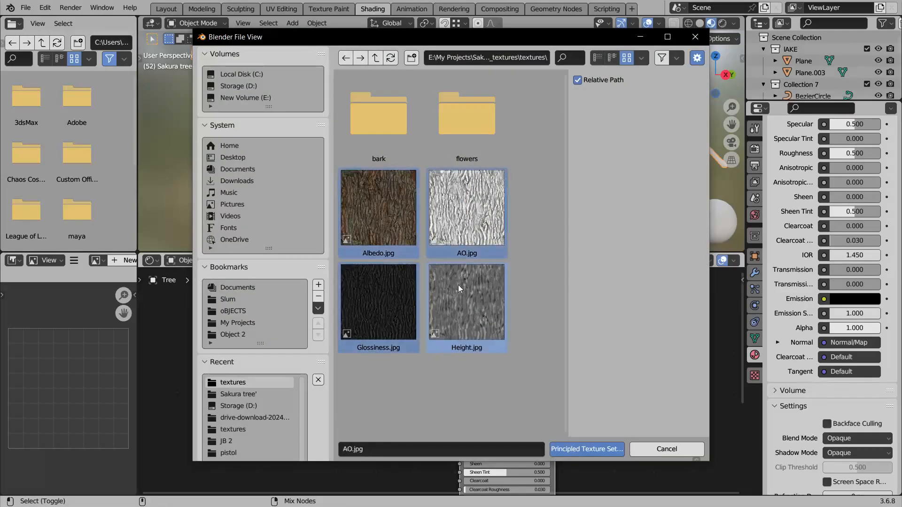
click(573, 453)
scroll(410, 340, down, 1)
scroll(438, 164, down, 3)
scroll(438, 165, up, 5)
middle_drag(438, 164, 462, 147)
scroll(408, 167, down, 5)
scroll(477, 167, up, 5)
scroll(477, 167, down, 5)
Step: Return to the Layout workspace, inspect the textured sakura tree, and switch the viewport to rendered shading
click(166, 9)
scroll(423, 187, down, 3)
middle_drag(413, 183, 443, 201)
click(493, 145)
middle_drag(493, 151, 536, 136)
scroll(400, 181, up, 3)
scroll(404, 173, down, 3)
scroll(404, 178, up, 4)
scroll(414, 183, down, 6)
click(535, 136)
scroll(535, 137, down, 3)
click(701, 23)
scroll(328, 160, up, 2)
mouse_move(324, 164)
middle_down()
mouse_move(308, 140)
mouse_move(326, 183)
mouse_move(221, 228)
mouse_move(288, 195)
mouse_move(277, 191)
middle_up()
scroll(325, 183, down, 6)
Step: Duplicate the 10000 W area light above the bridge and place the copy over the sakura tree in the right view
click(330, 151)
middle_drag(446, 189, 377, 174)
scroll(433, 169, up, 5)
key(KP_5)
scroll(378, 174, up, 2)
key(KP_7)
key(KP_3)
key(shift+d)
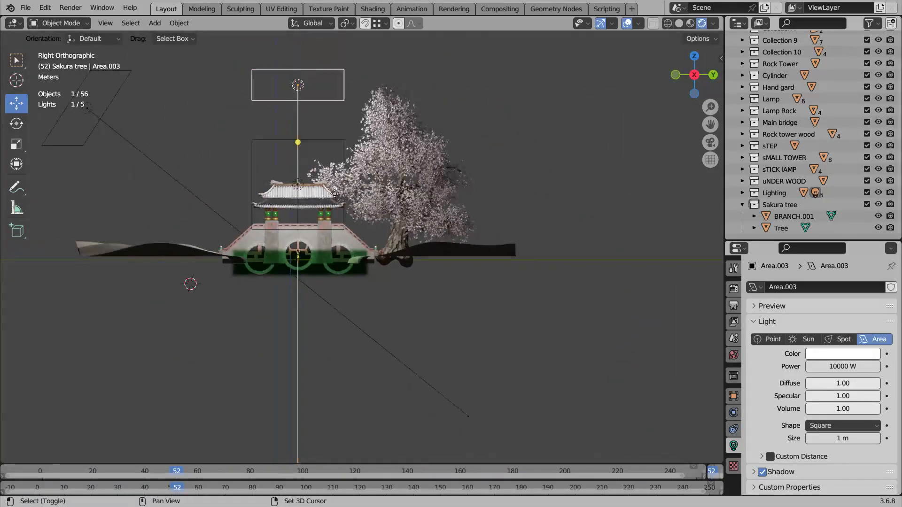
click(547, 127)
Step: Delete the picked object near the bridge and frame the lit bridge with the sakura tree
middle_drag(517, 141, 512, 202)
click(301, 179)
click(289, 179)
key(Delete)
middle_drag(289, 179, 258, 138)
middle_drag(263, 140, 471, 236)
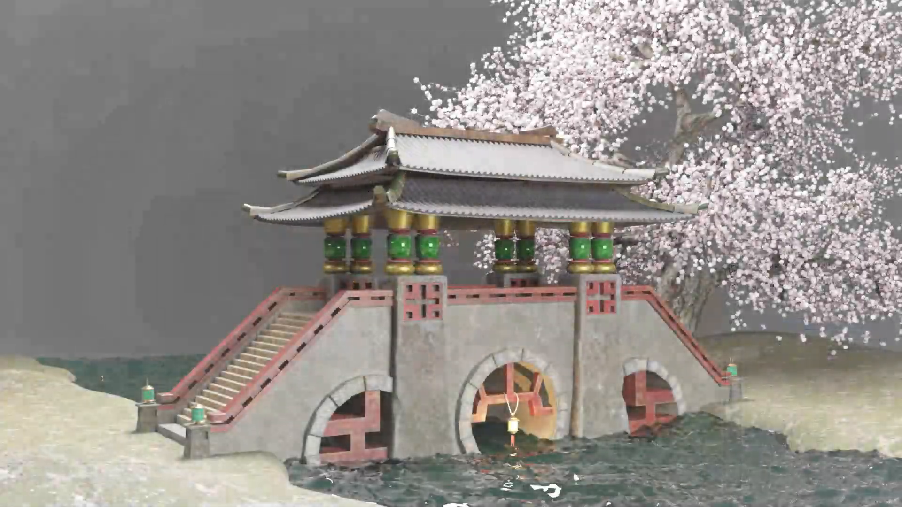